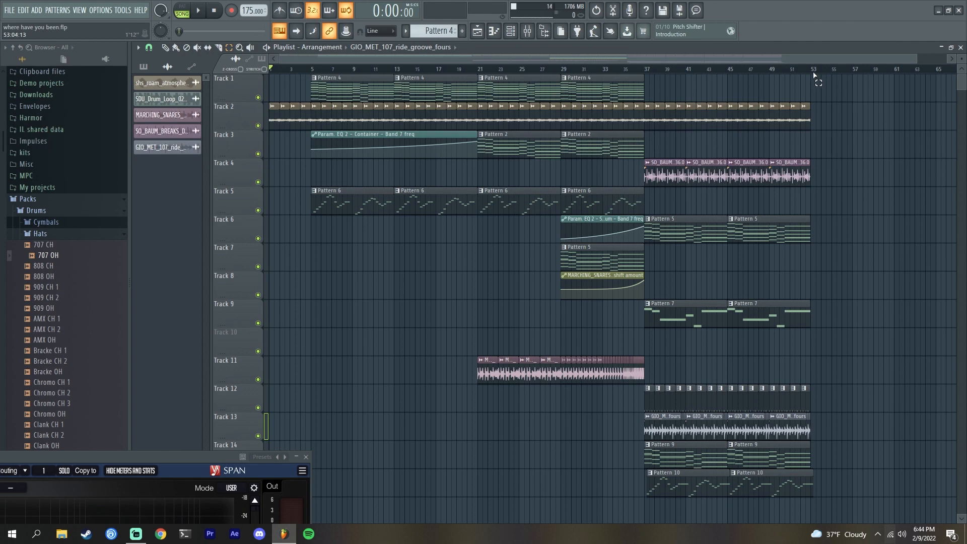
- Select the bar 37 to 53 range in the playlist timeline
left_click_drag(812, 75, 646, 69)
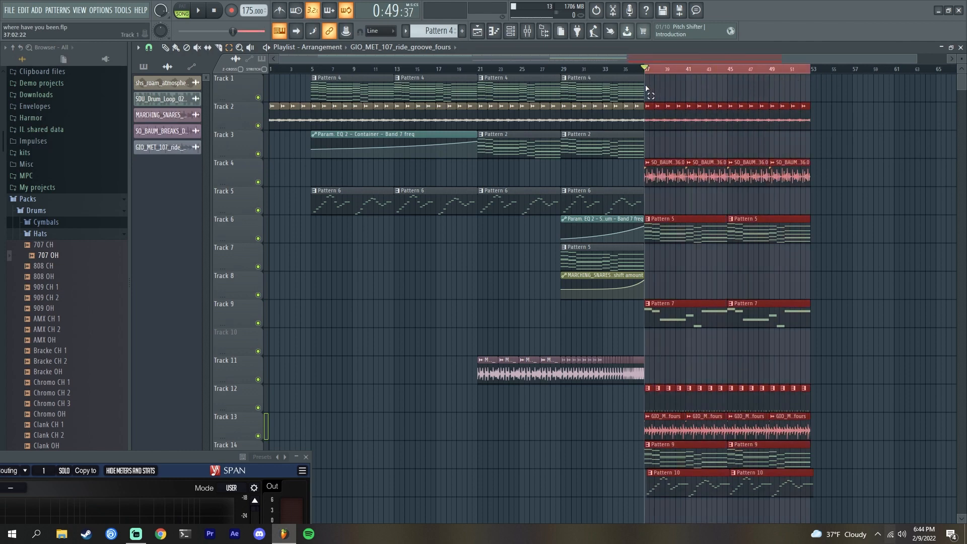
left_click(165, 48)
scroll(750, 71, "up", 4)
scroll(753, 70, "down", 4)
left_click(231, 47)
left_click(323, 69)
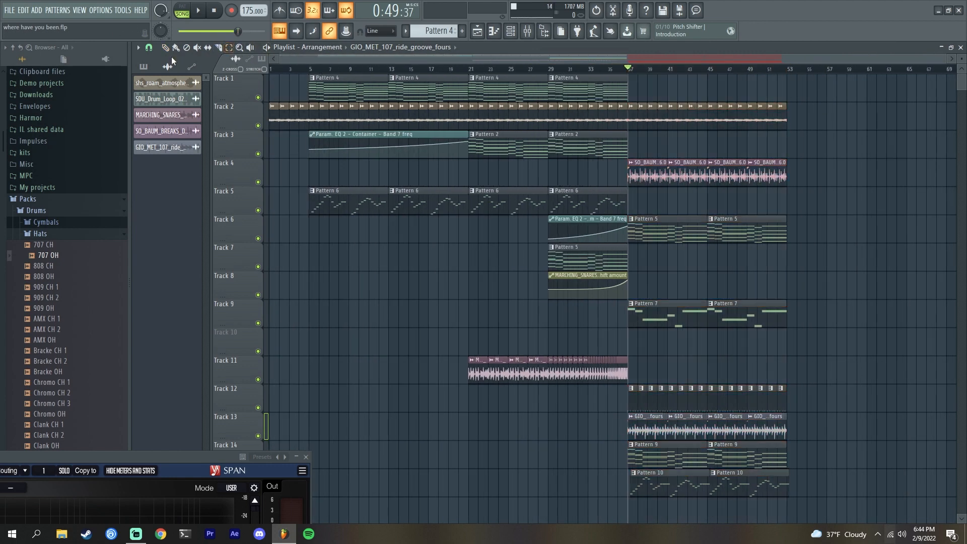
- Play the arrangement from bar 29 and stop it
left_click(550, 69)
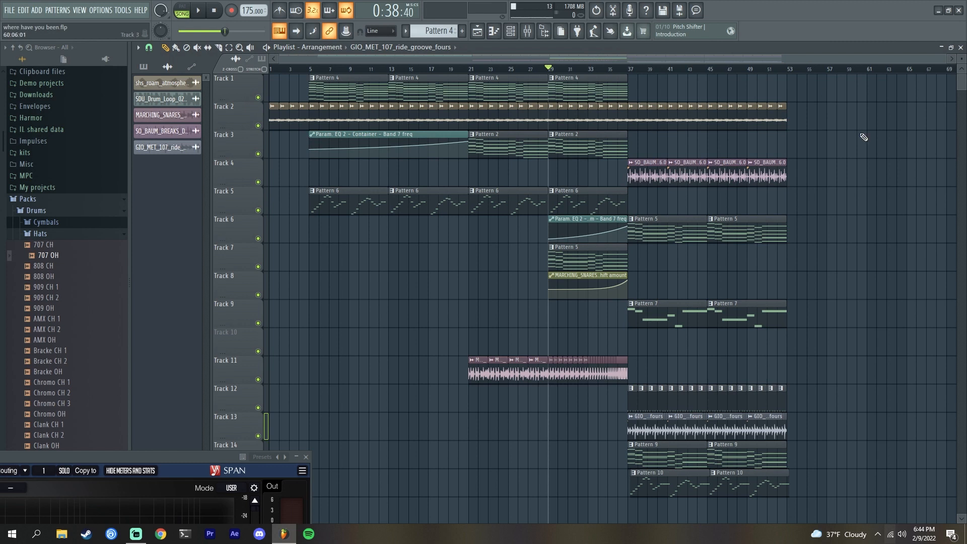
key("space")
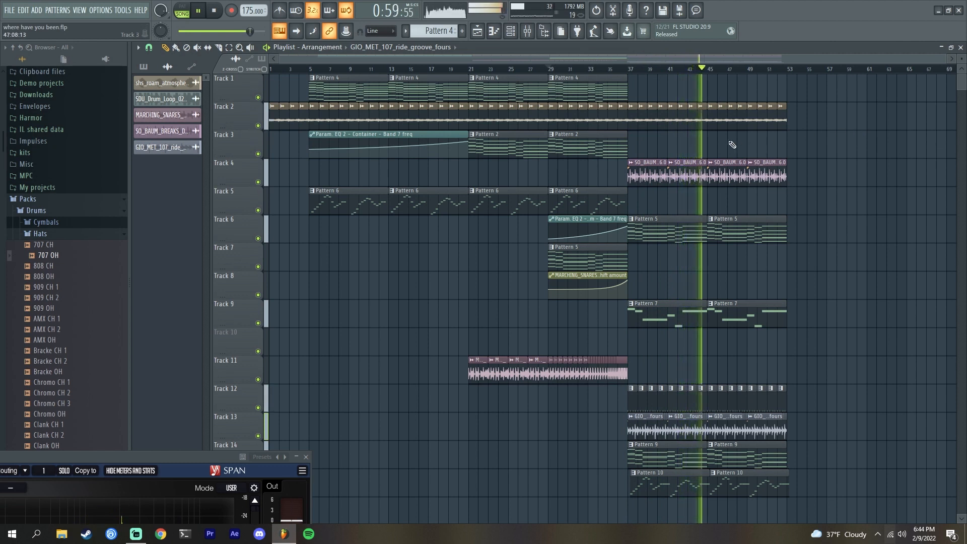
key("space")
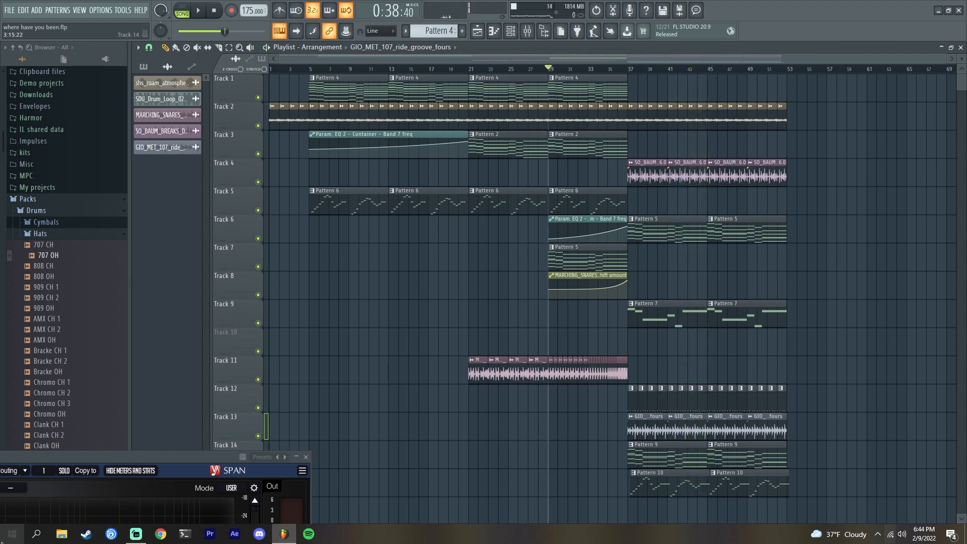
- Reselect bars 37 to 53 in the playlist timeline and zoom in on that section
left_click(229, 48)
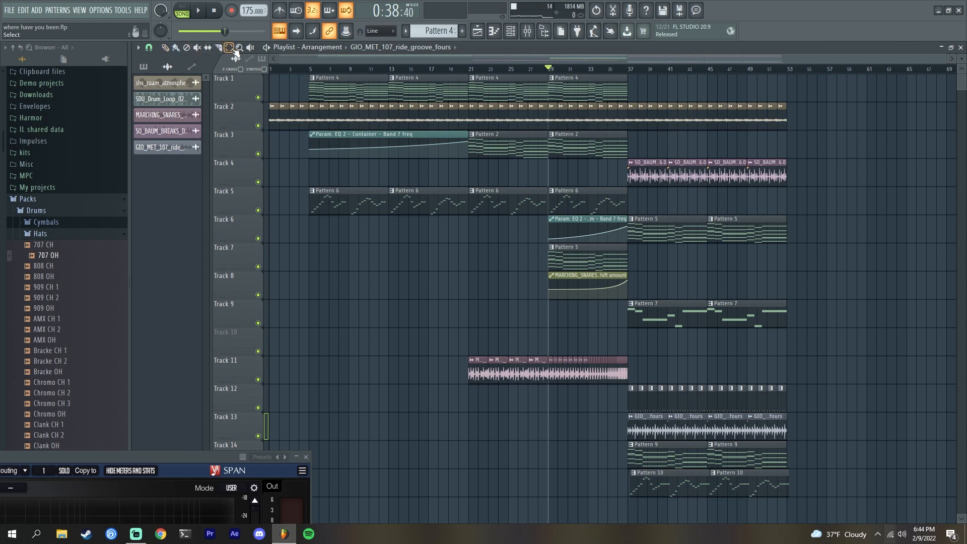
left_click_drag(789, 72, 628, 70)
left_click(165, 47)
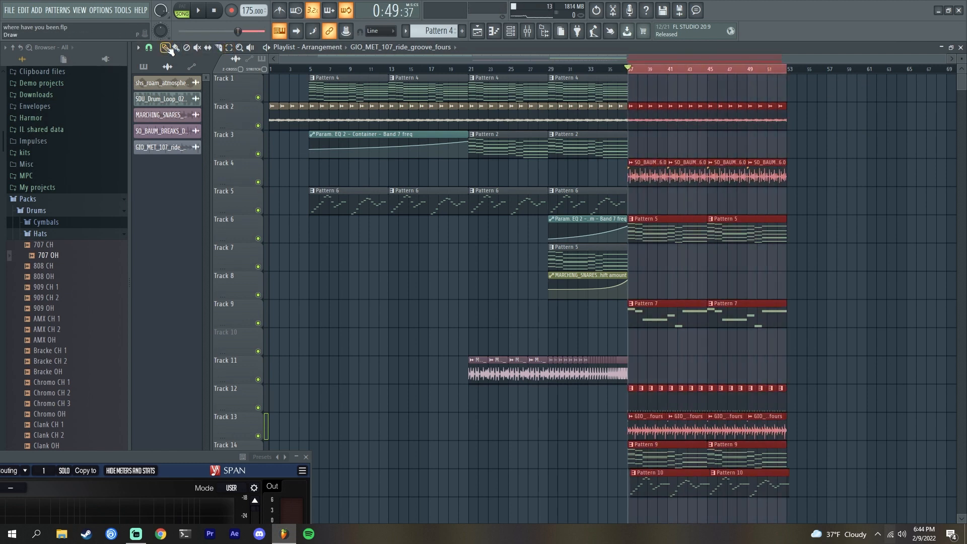
scroll(816, 72, "up", 3)
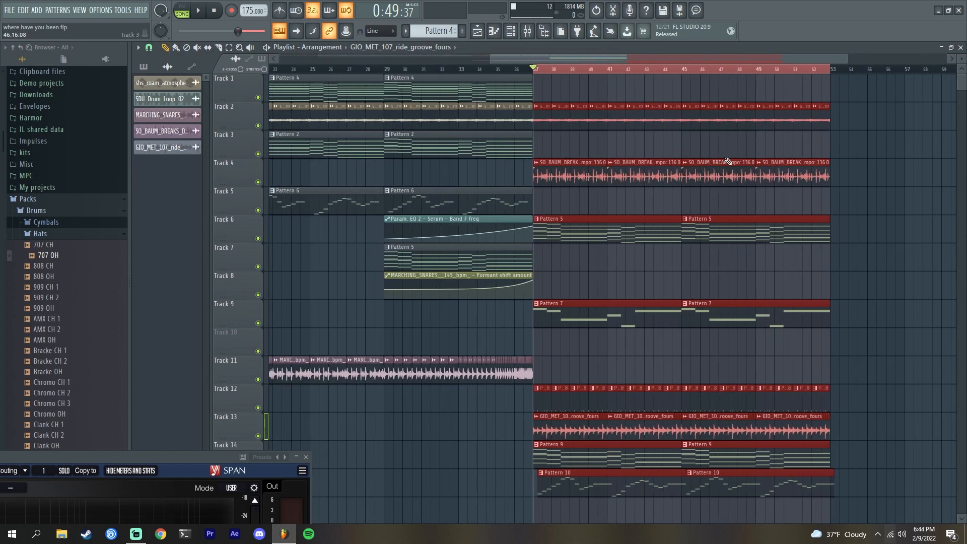
- Move the SPAN analyzer window over the playlist and play the section to view its spectrum
left_click(659, 90)
right_click(657, 90)
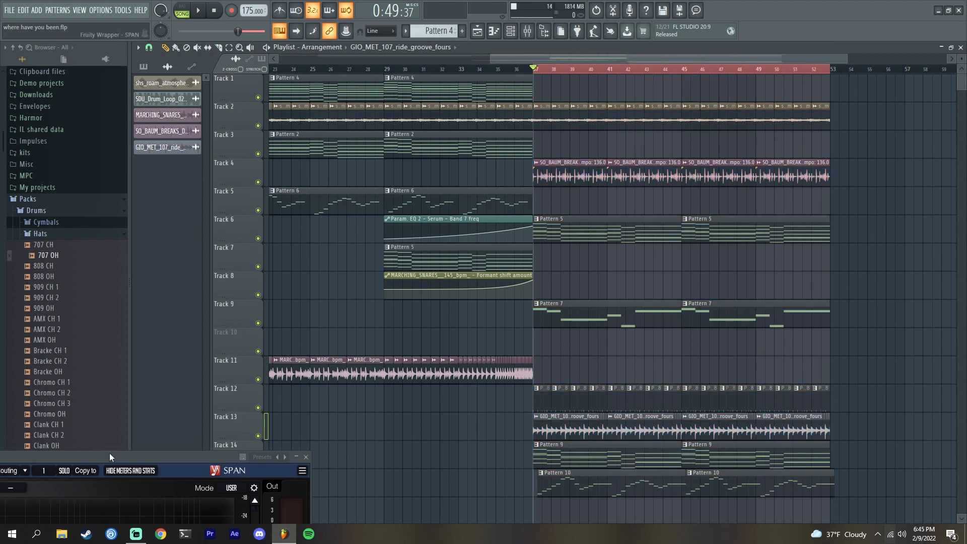
left_click_drag(104, 458, 513, 112)
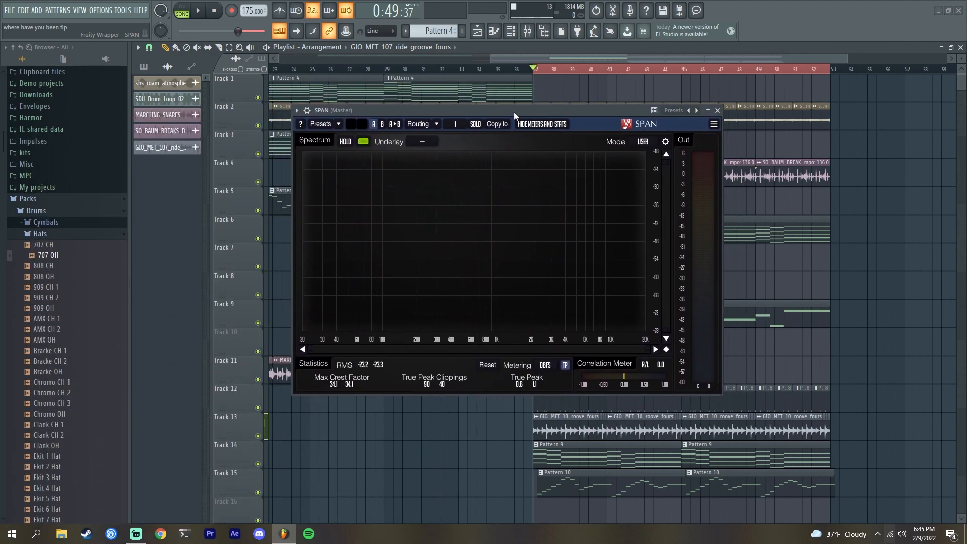
left_click_drag(514, 111, 539, 123)
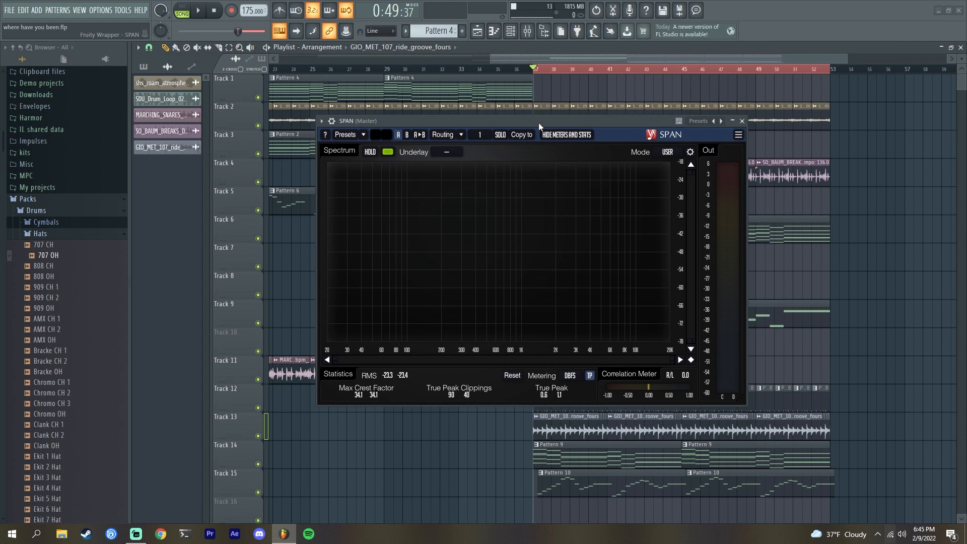
key("space")
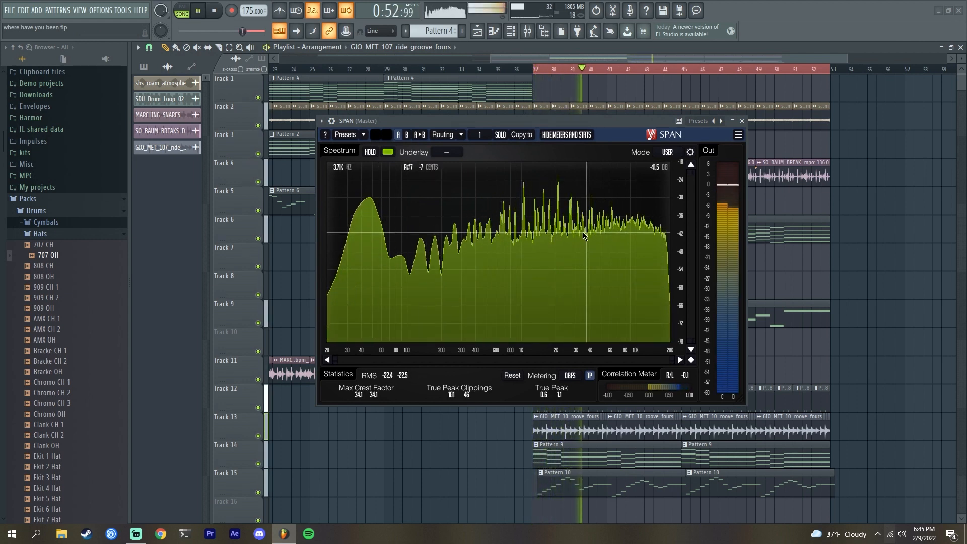
key("space")
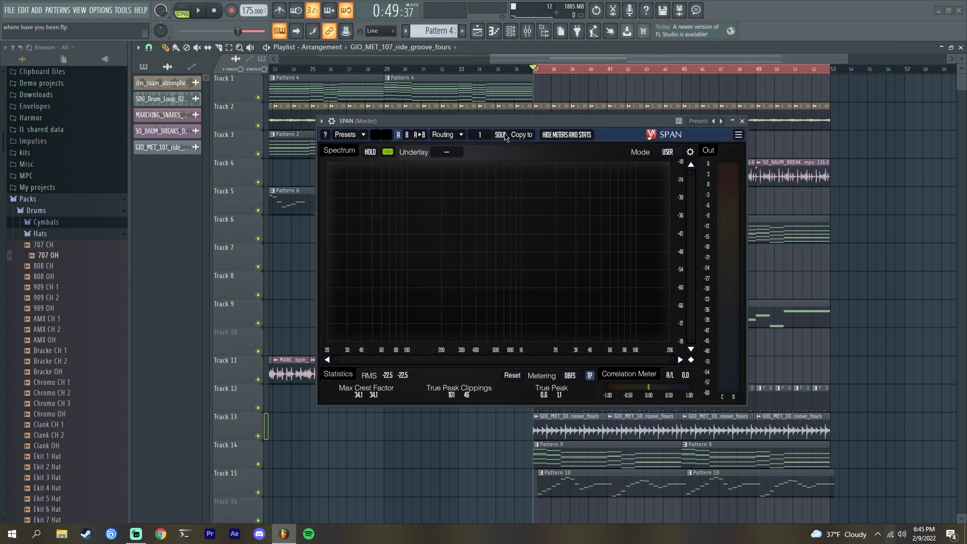
- Open the mixer and rearrange the windows, placing the SPAN analyzer at the lower right
left_click_drag(551, 122, 286, 119)
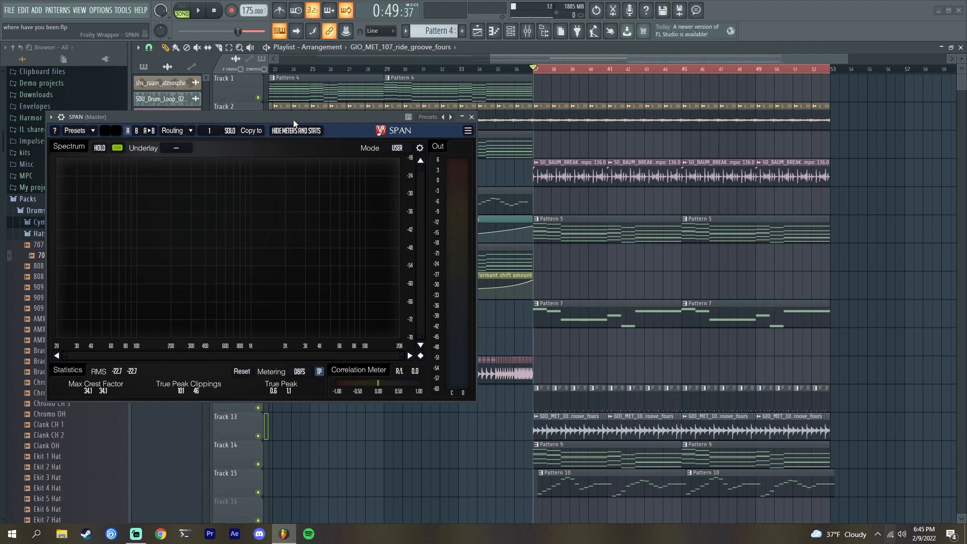
left_click_drag(298, 117, 270, 117)
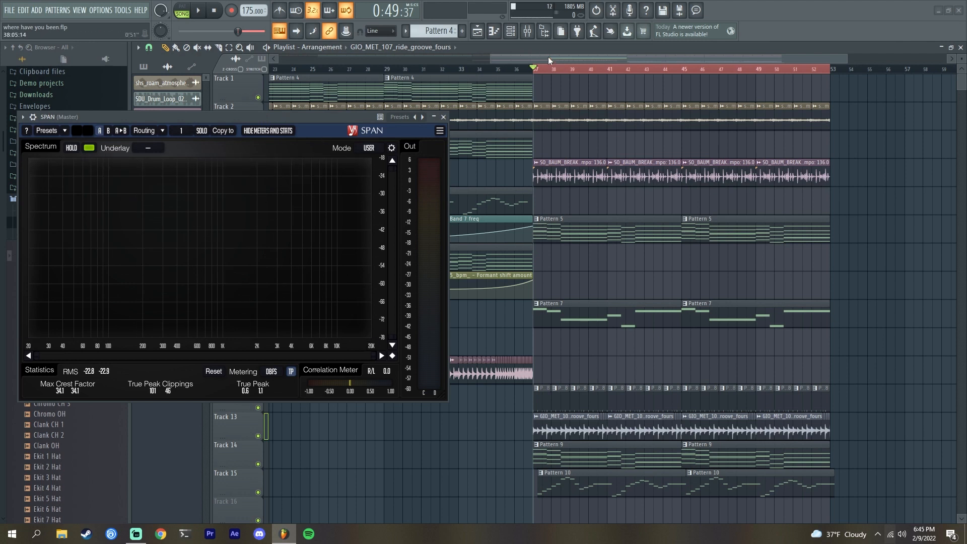
left_click(527, 31)
left_click_drag(317, 120, 858, 427)
left_click_drag(580, 133, 458, 83)
left_click_drag(605, 126, 792, 125)
- While the section plays, pull down the faders of the other mixer inserts one by one
key("space")
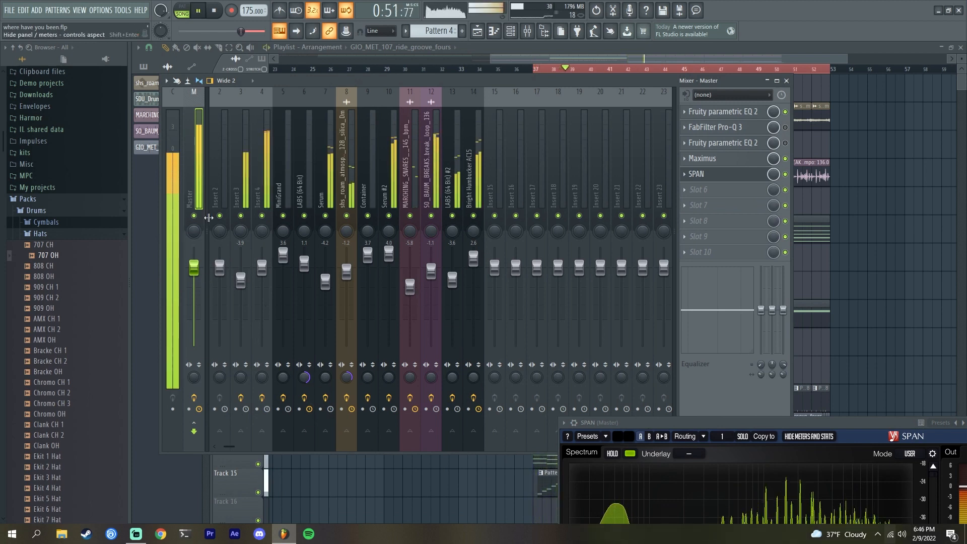
left_click_drag(221, 201, 196, 195)
left_click_drag(220, 268, 220, 345)
left_click_drag(263, 280, 262, 345)
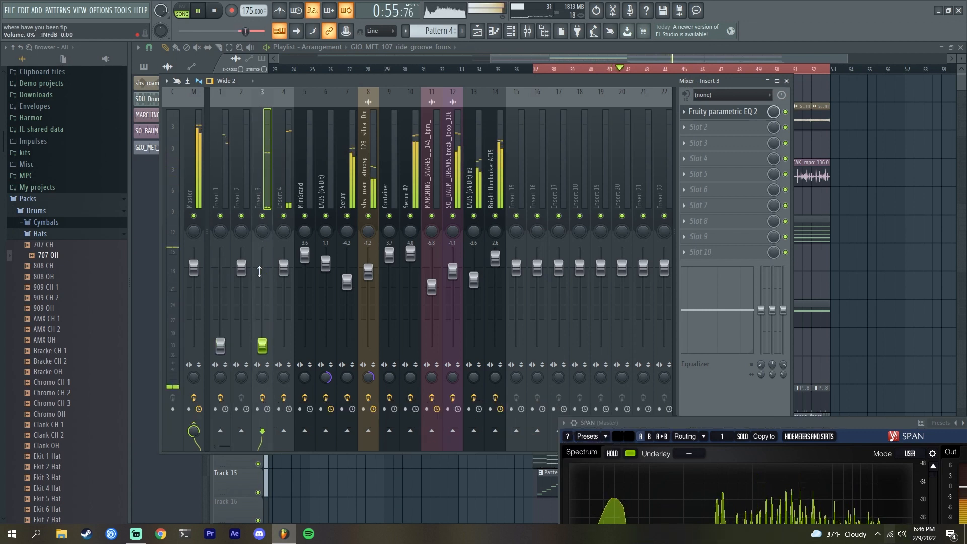
left_click(283, 268)
left_click_drag(283, 268, 284, 346)
left_click_drag(347, 281, 350, 325)
left_click_drag(368, 272, 395, 311)
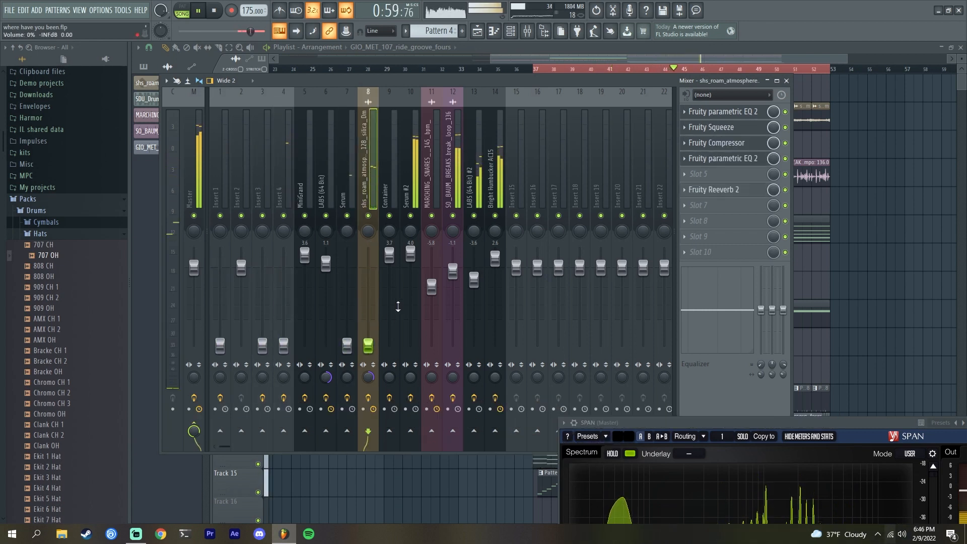
left_click_drag(415, 259, 416, 348)
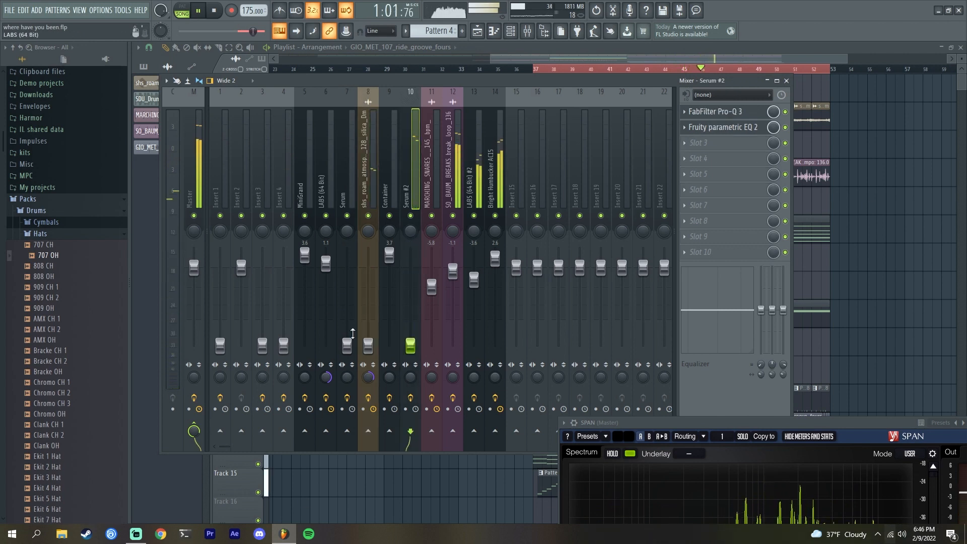
left_click_drag(439, 286, 432, 349)
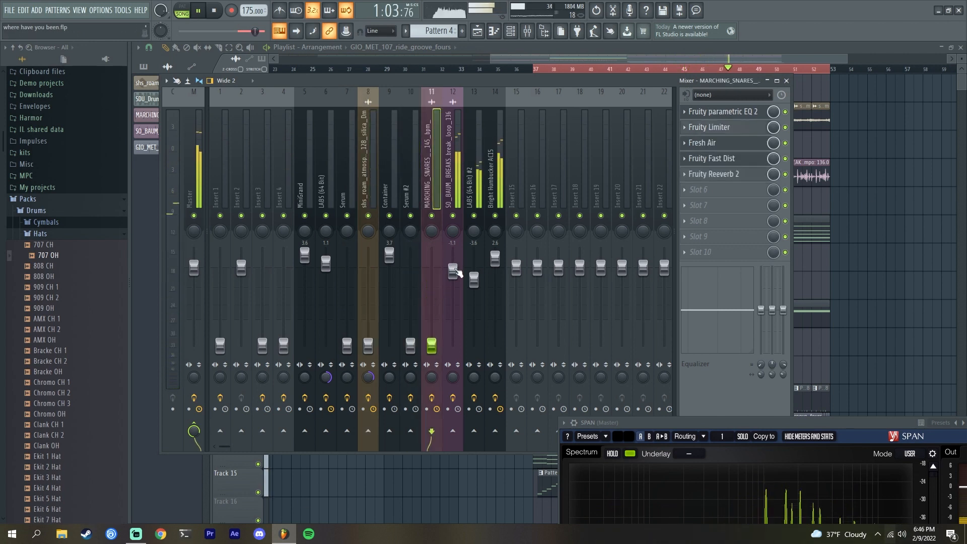
left_click_drag(455, 272, 454, 348)
left_click_drag(475, 287, 473, 347)
left_click_drag(495, 258, 495, 347)
- Close the mixer and open the GIO_MET_107_ride_groove_fours audio clip's settings
left_click(241, 154)
left_click(220, 154)
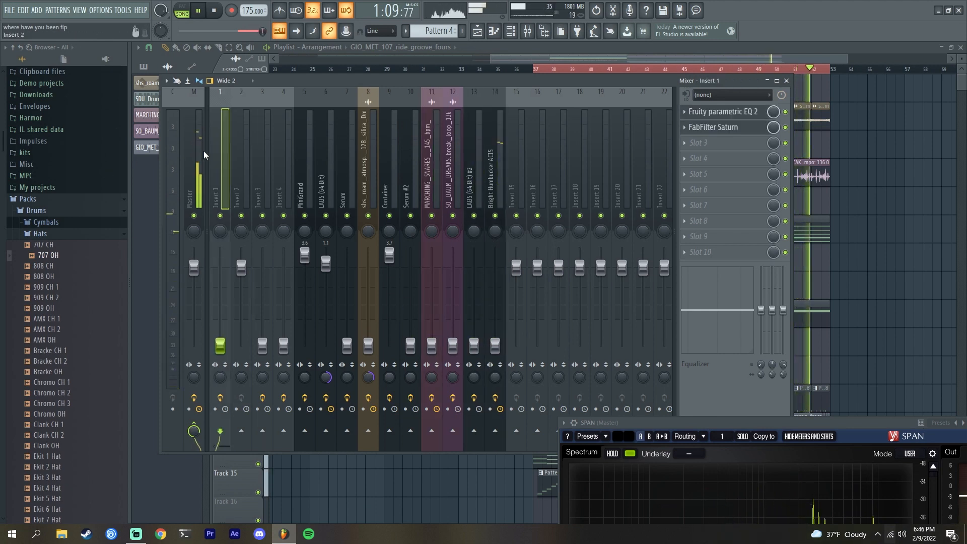
key("F9")
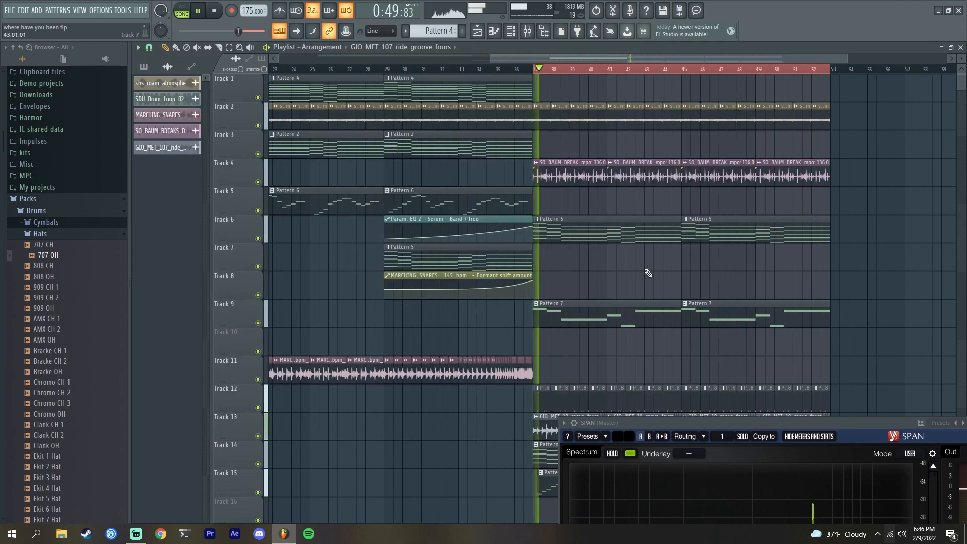
scroll(645, 281, "down", 8)
double_click(558, 193)
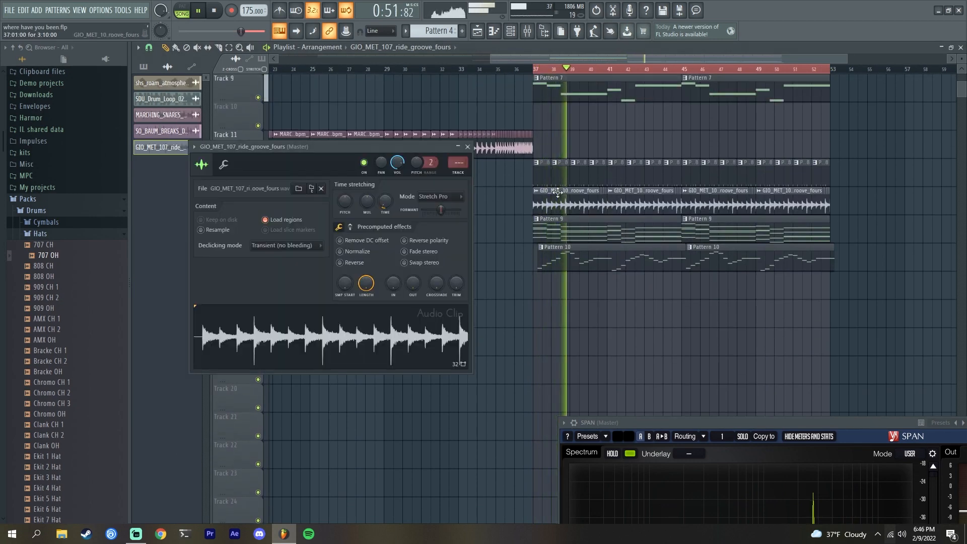
key("space")
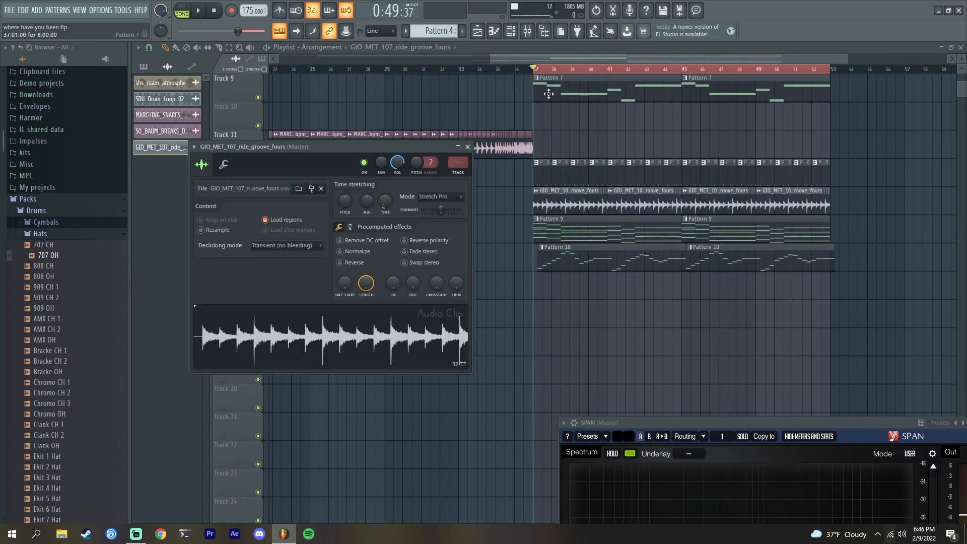
- Open the mixer and add Fruity Parametric EQ 2 to the first slot of the GIO_MET_107_ride_groove_fours insert
key("F9")
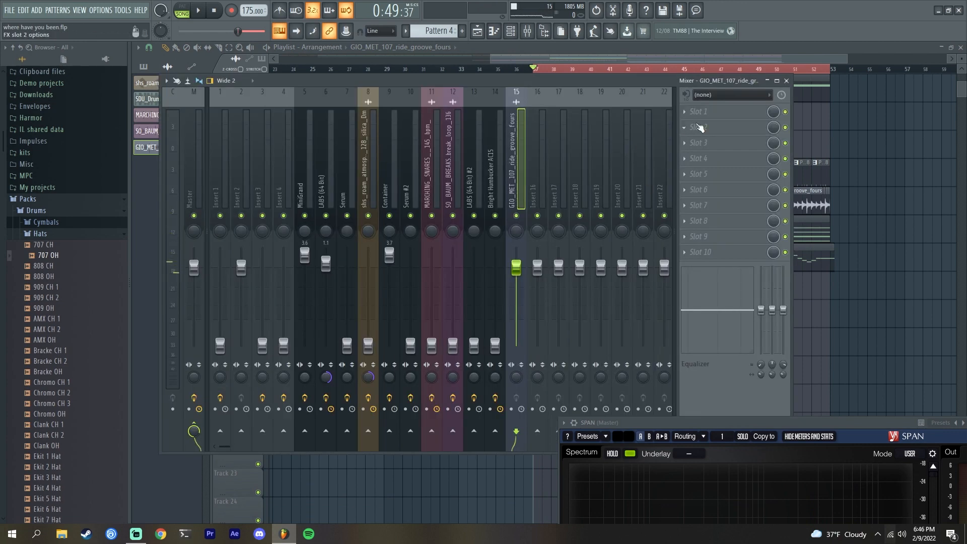
left_click(700, 112)
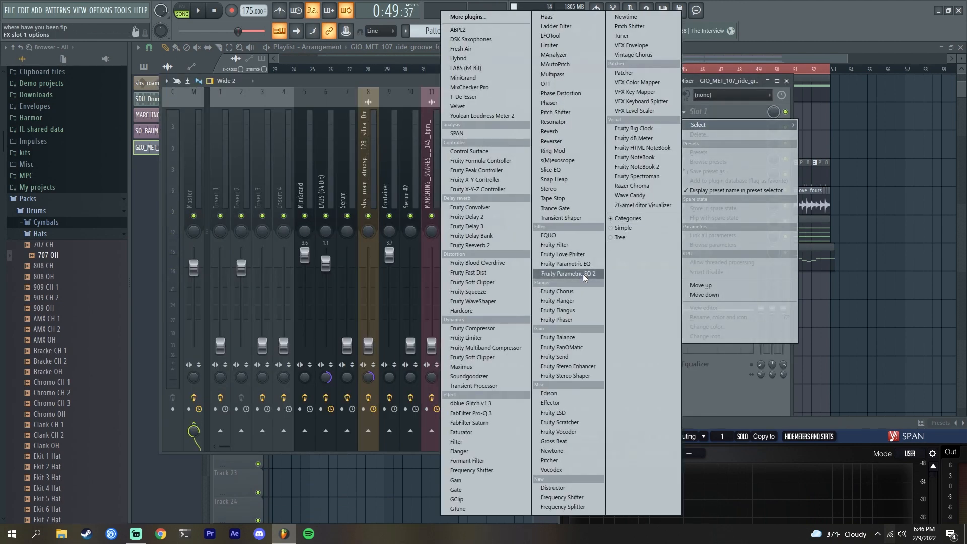
left_click(584, 278)
- Turn the EQ's lowest band into a low-cut filter, raise its frequency, and audition the result
right_click(183, 179)
mouse_move(203, 206)
left_click(237, 233)
left_click_drag(183, 179, 276, 180)
key("space")
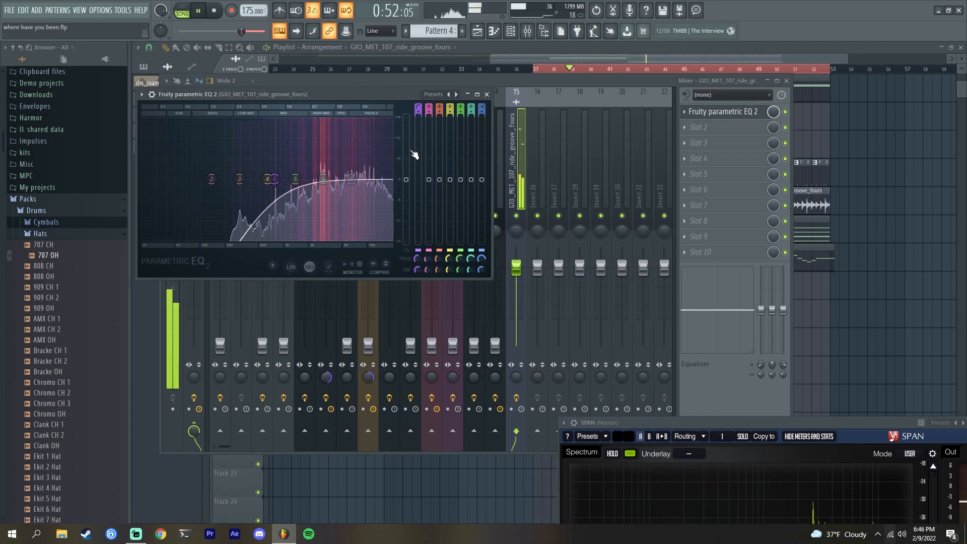
key("space")
- Pull down the fader of the GIO_MET_107_ride_groove_fours insert and play the section
left_click_drag(576, 76, 592, 70)
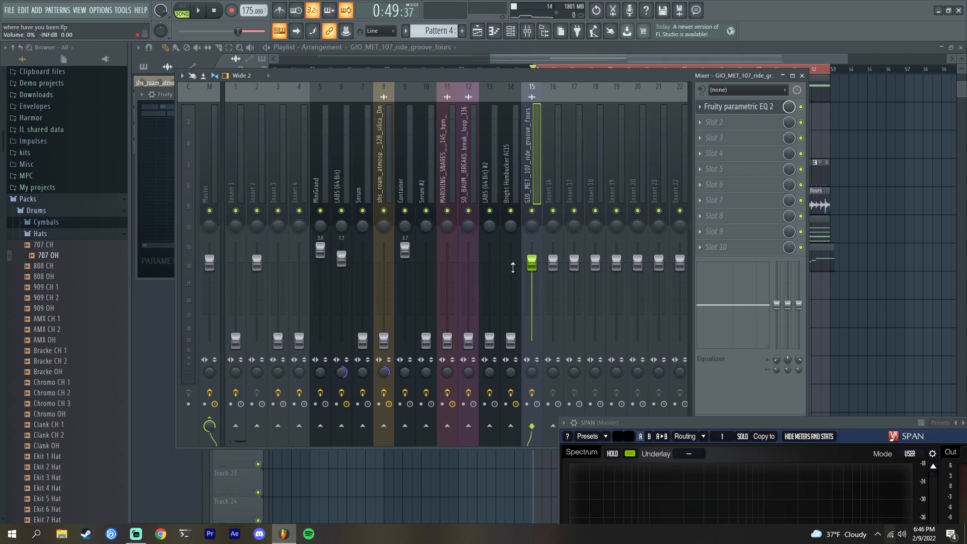
left_click_drag(531, 267, 532, 347)
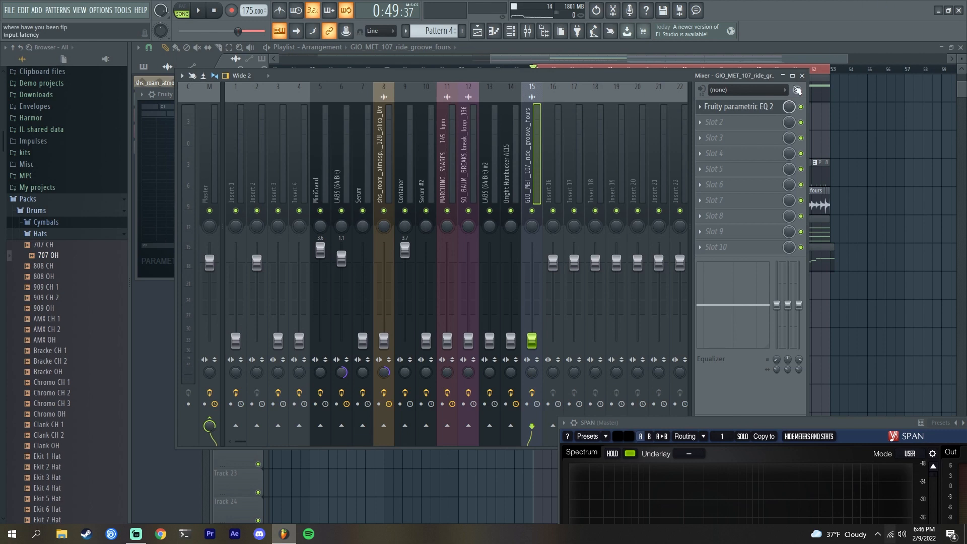
key("space")
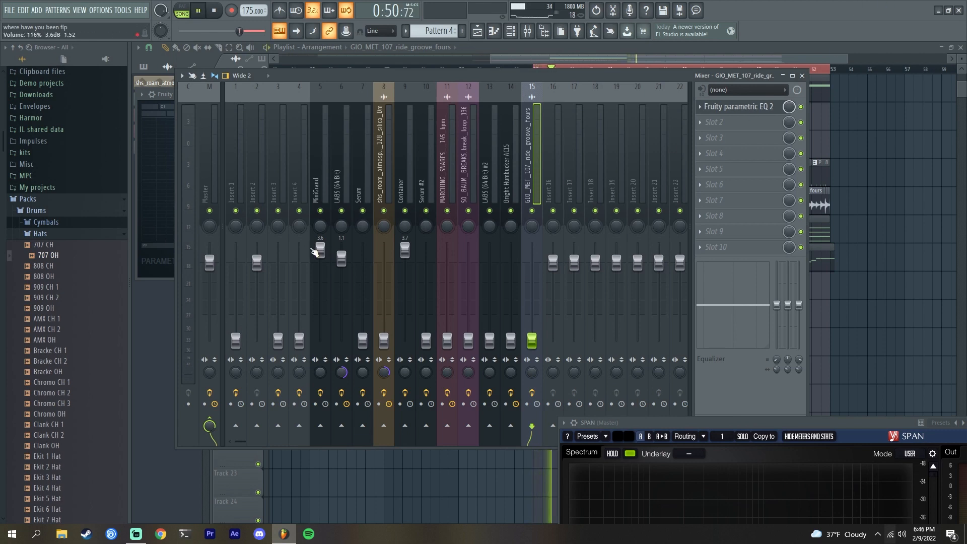
key("space")
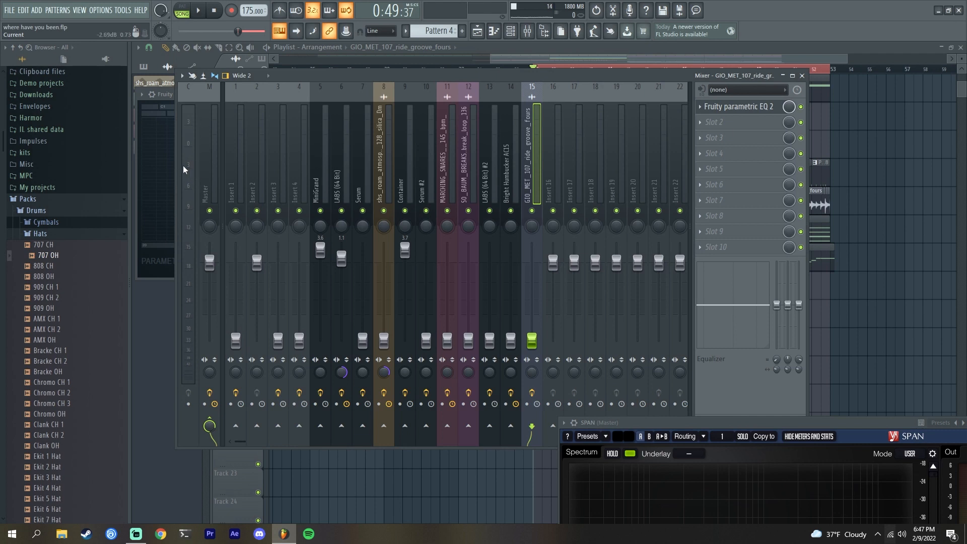
- Raise the Insert 1 fader while playing, then inspect the LABS (64 Bit) #2 and Serum #2 insert effect chains
key("space")
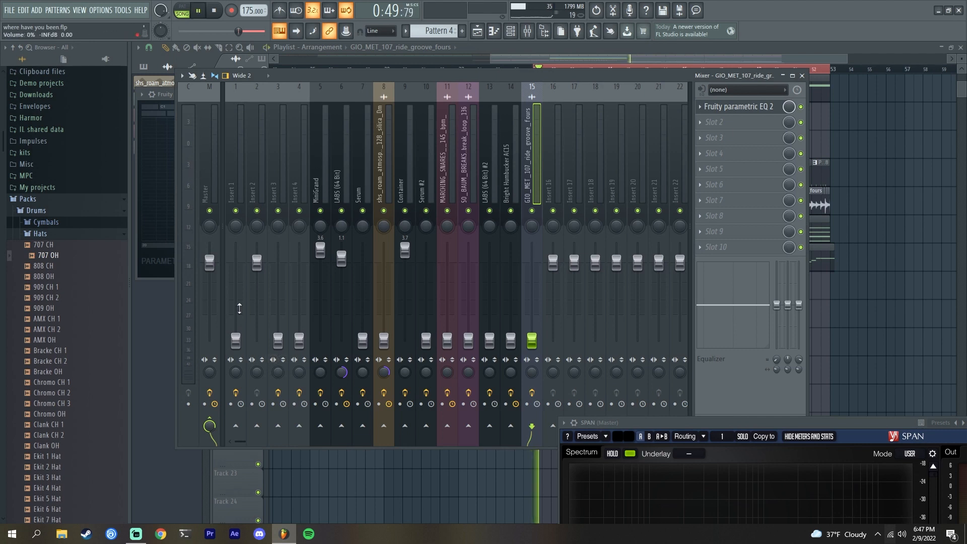
left_click(242, 348)
left_click_drag(235, 340, 235, 259)
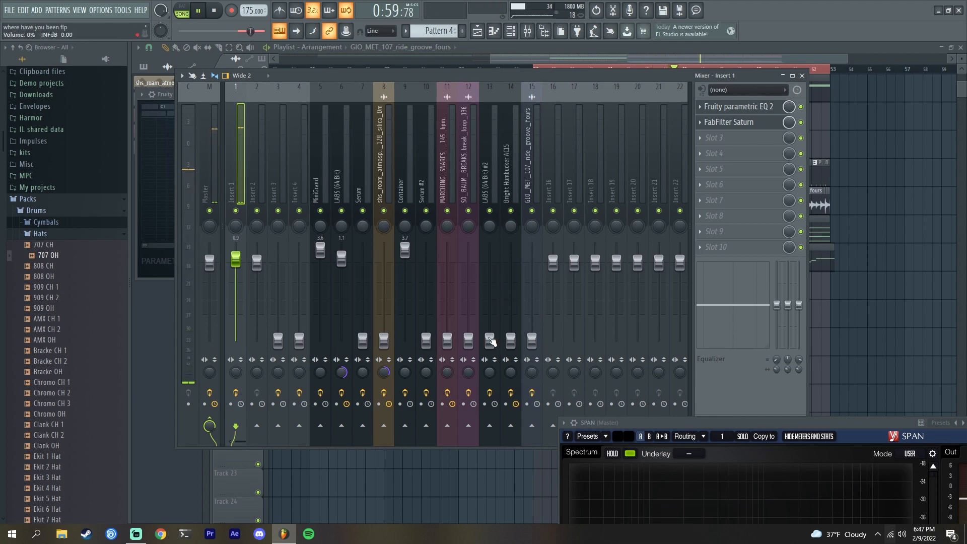
left_click(490, 340)
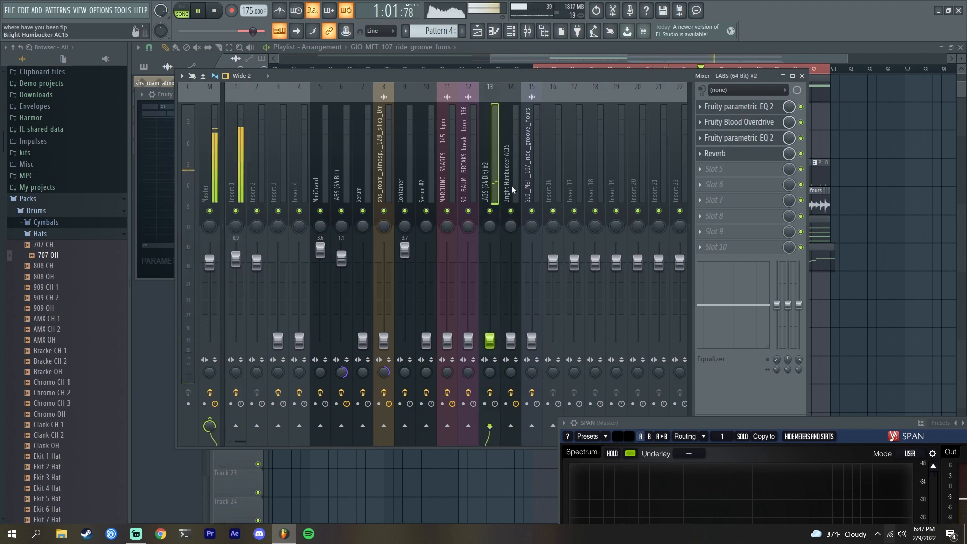
left_click(428, 341)
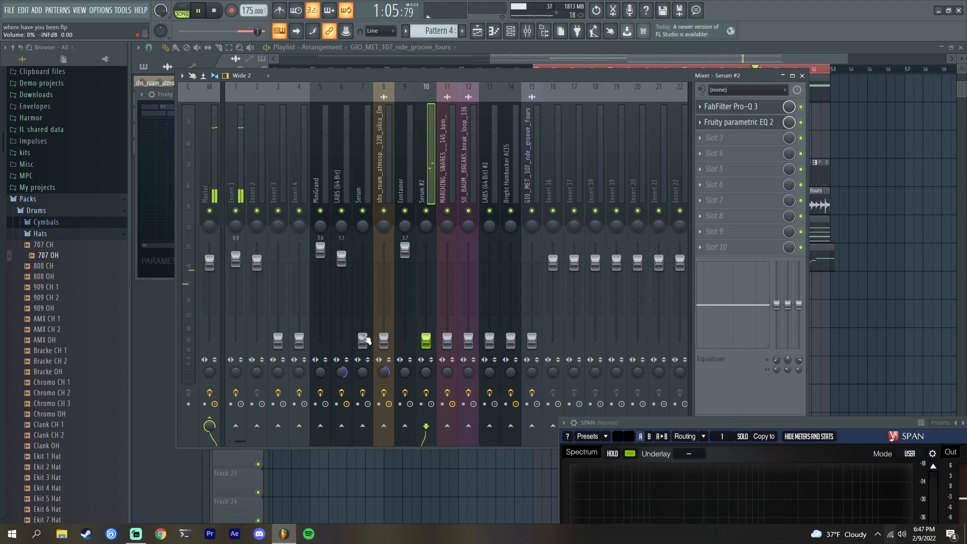
- Select channels and try raising the Serum and Serum #2 faders, returning Serum to its lowest position
left_click(363, 340)
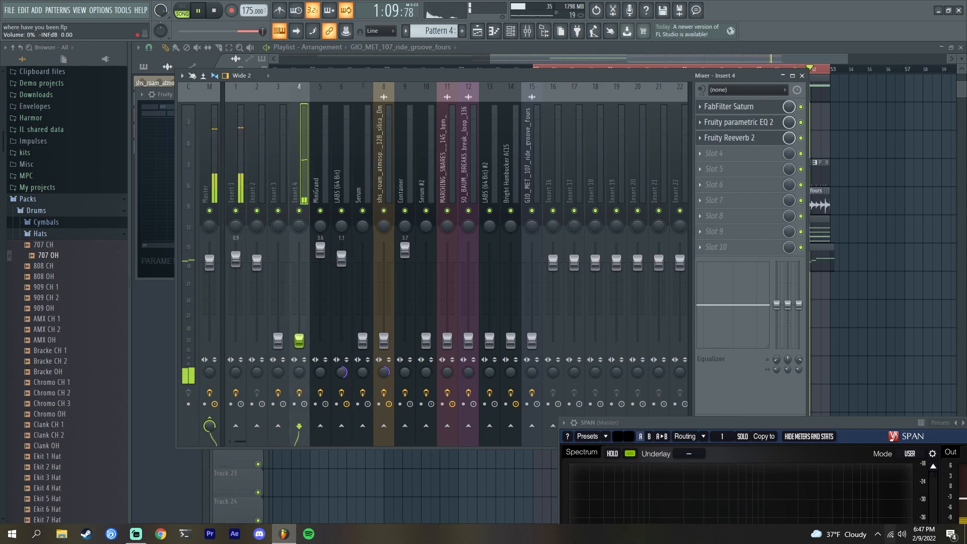
left_click(278, 340)
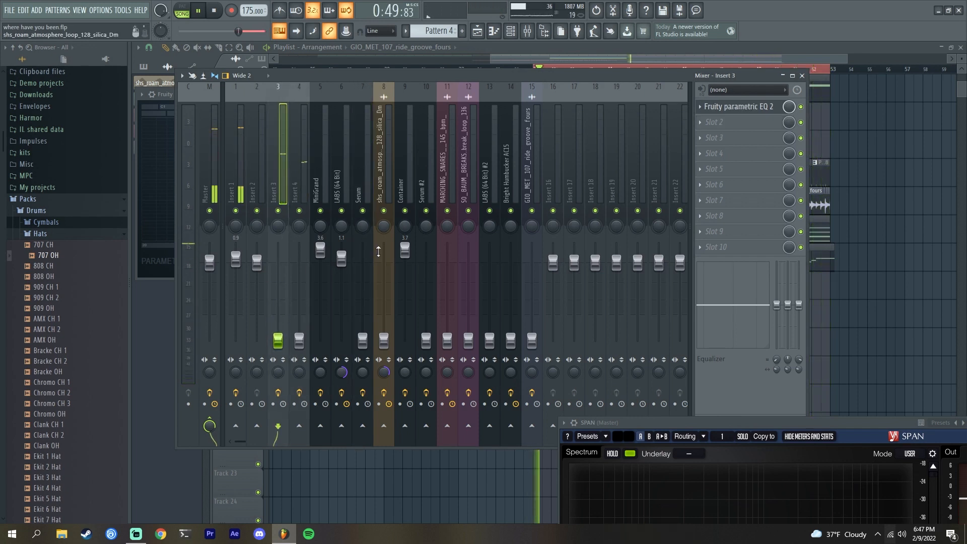
left_click_drag(362, 341, 363, 316)
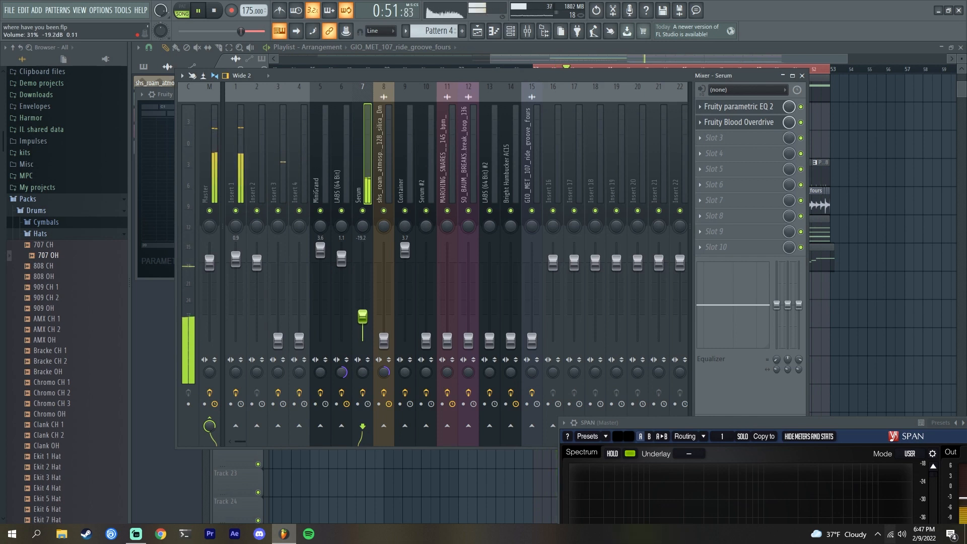
left_click_drag(426, 340, 426, 274)
left_click_drag(363, 316, 363, 341)
- Solo the Serum #2 insert and reposition the SPAN analyzer window to view its spectrum
left_click(426, 189)
left_click_drag(645, 424, 576, 128)
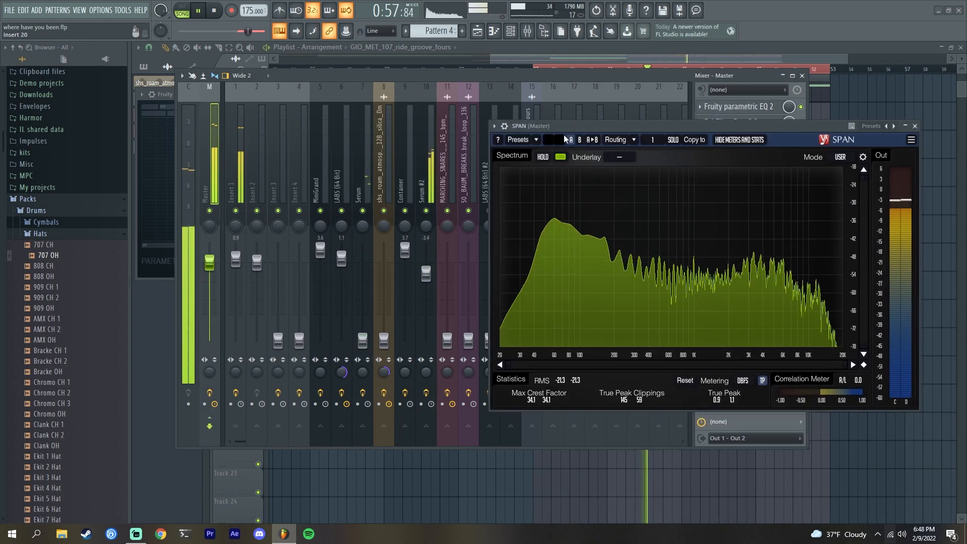
right_click(427, 211)
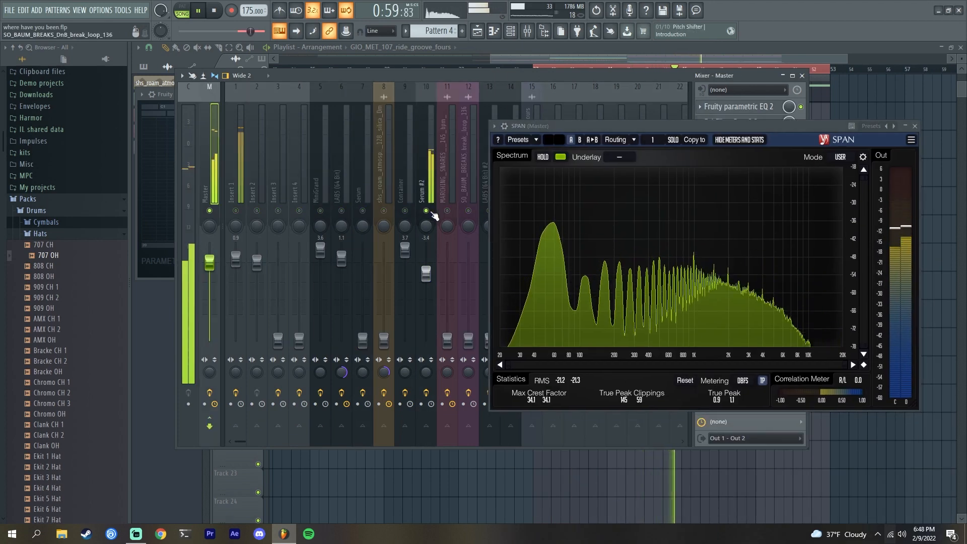
left_click(426, 194)
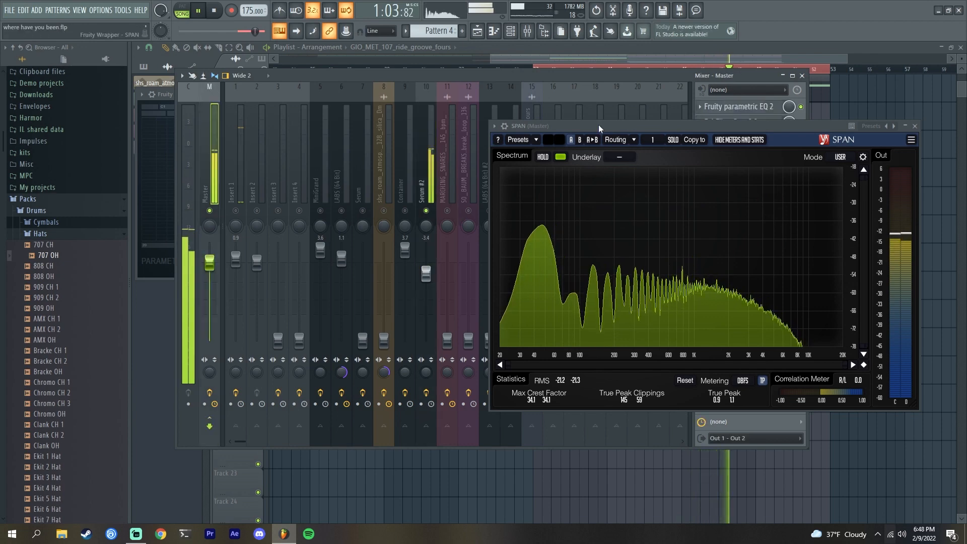
left_click_drag(598, 125, 714, 279)
- Pull the Serum #2 fader fully down and toggle the Insert 2, Insert 1 and Serum #2 channel switches
left_click_drag(426, 274, 426, 341)
left_click(257, 211)
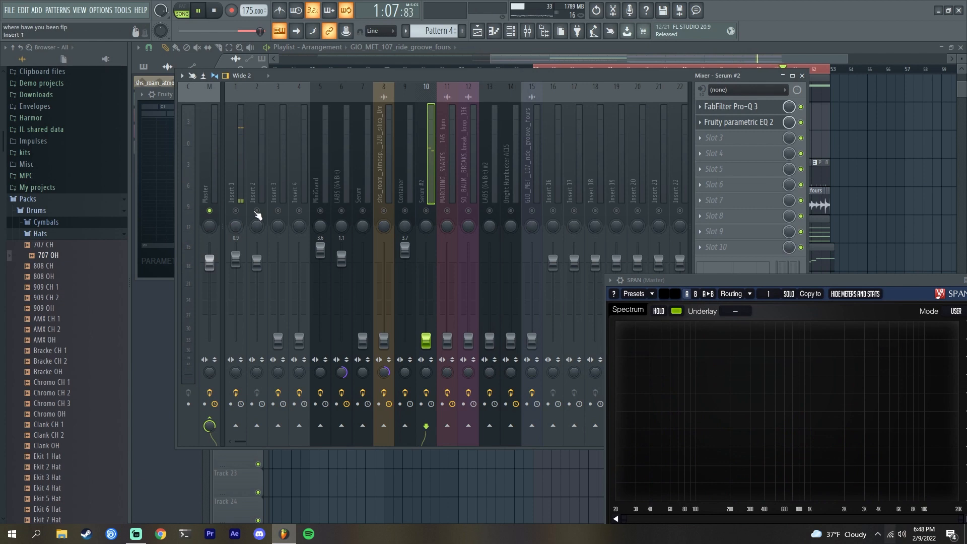
left_click(241, 193)
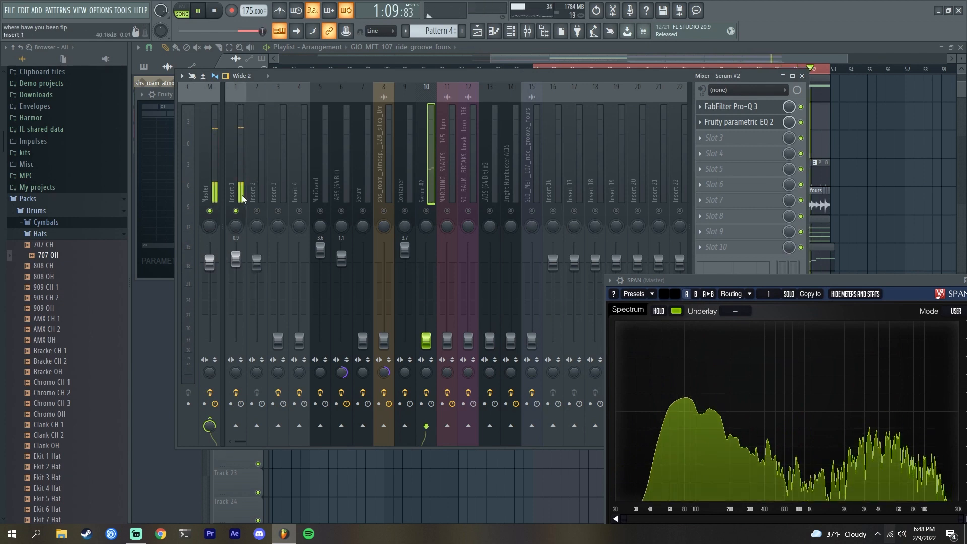
left_click(426, 211)
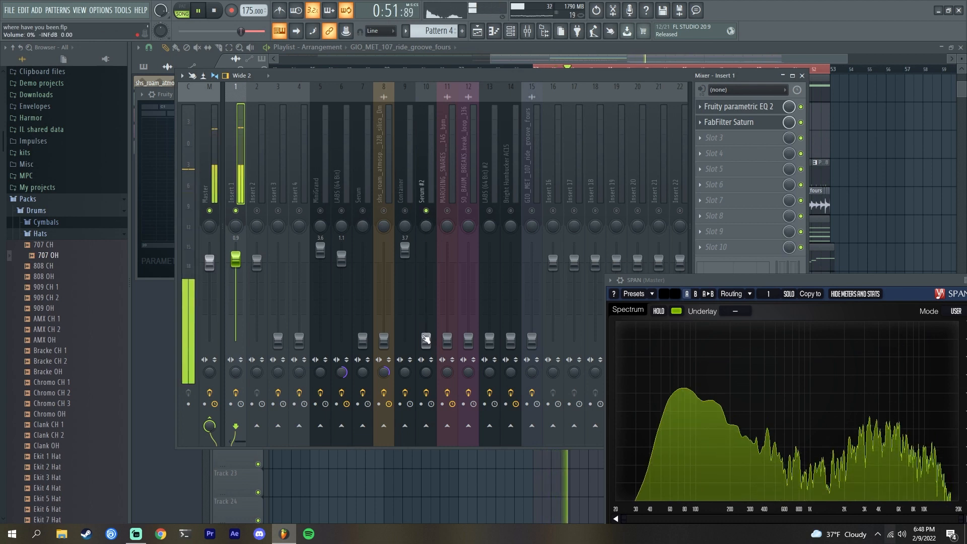
- Raise the Serum #2 fader during playback and move the SPAN analyzer window
left_click_drag(426, 339, 426, 288)
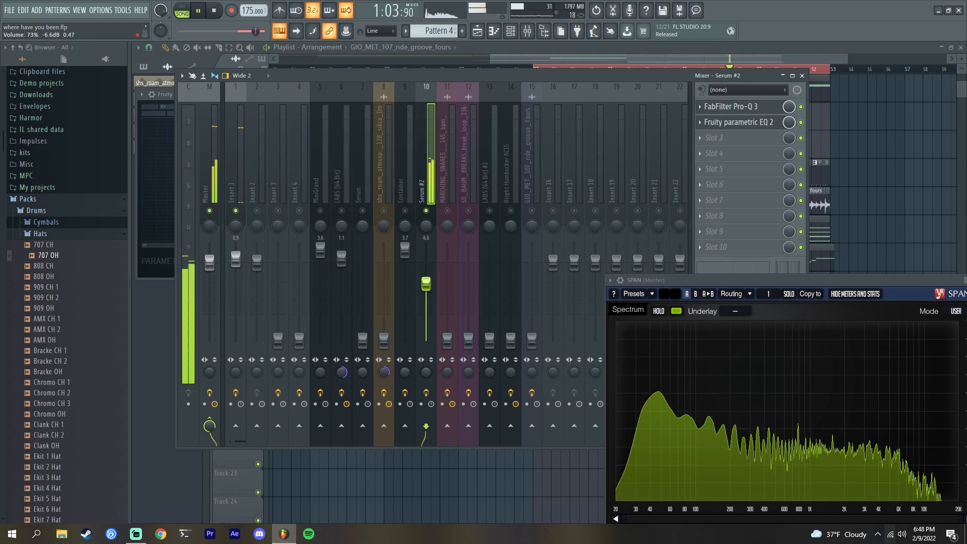
left_click_drag(426, 282, 426, 261)
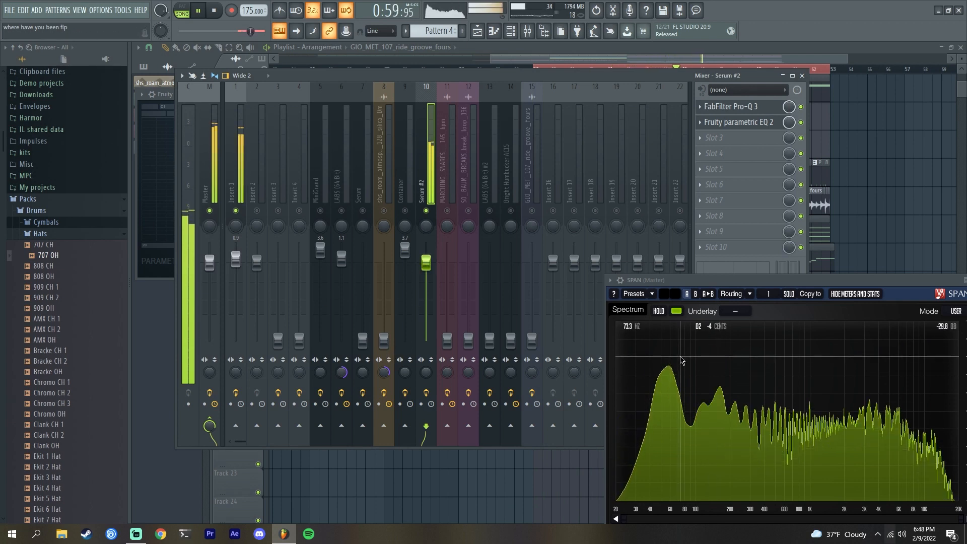
left_click_drag(808, 278, 762, 235)
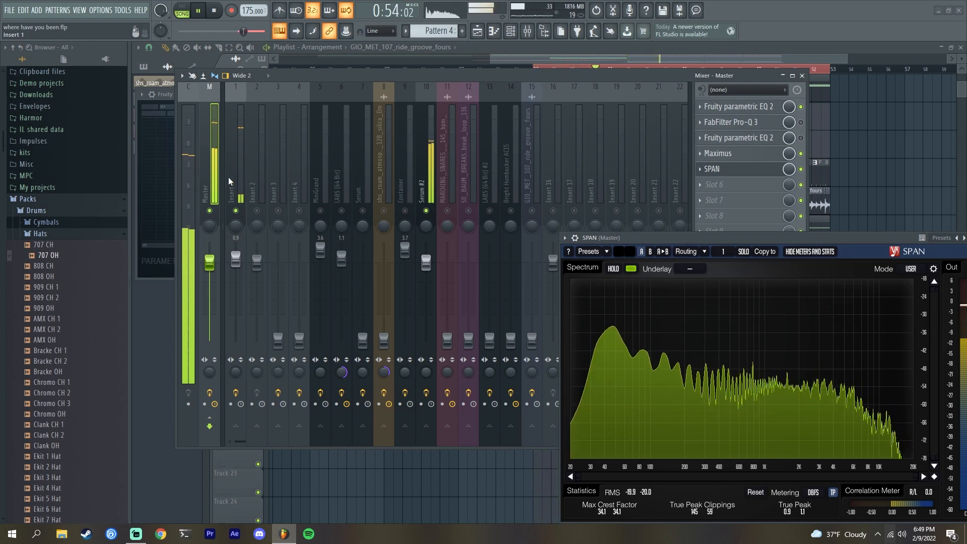
- Stop playback, select Serum #2, enable the Bright Humbucker ACES channel and restart playback
key("space")
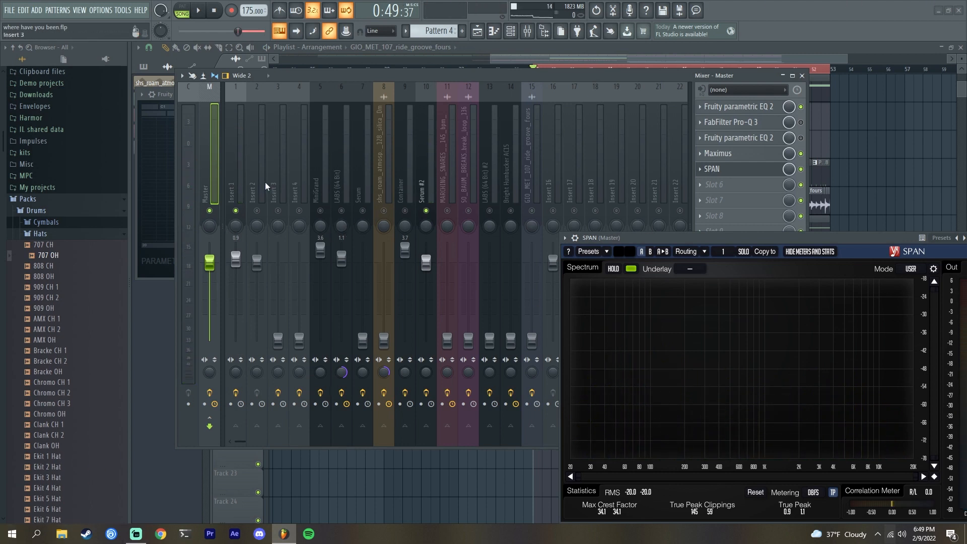
left_click(426, 189)
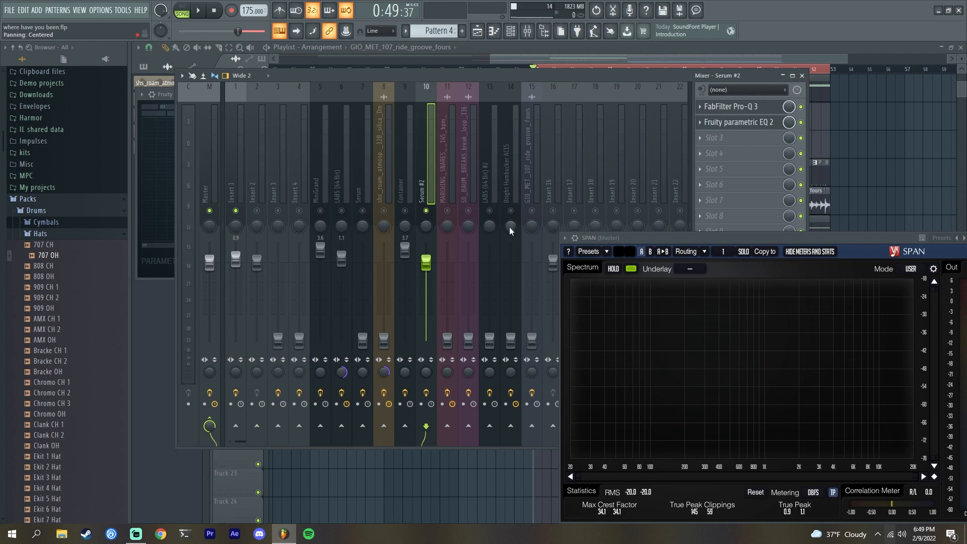
left_click(514, 210)
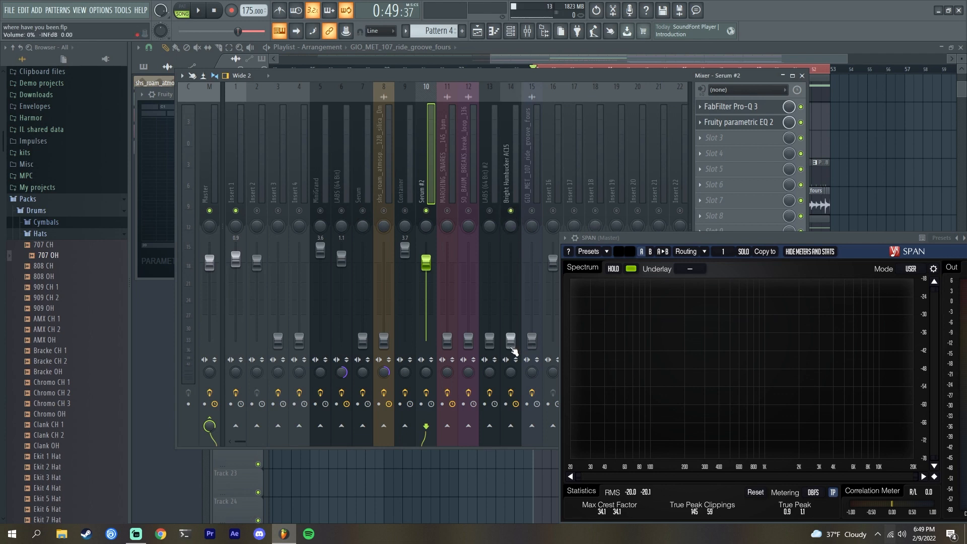
key("space")
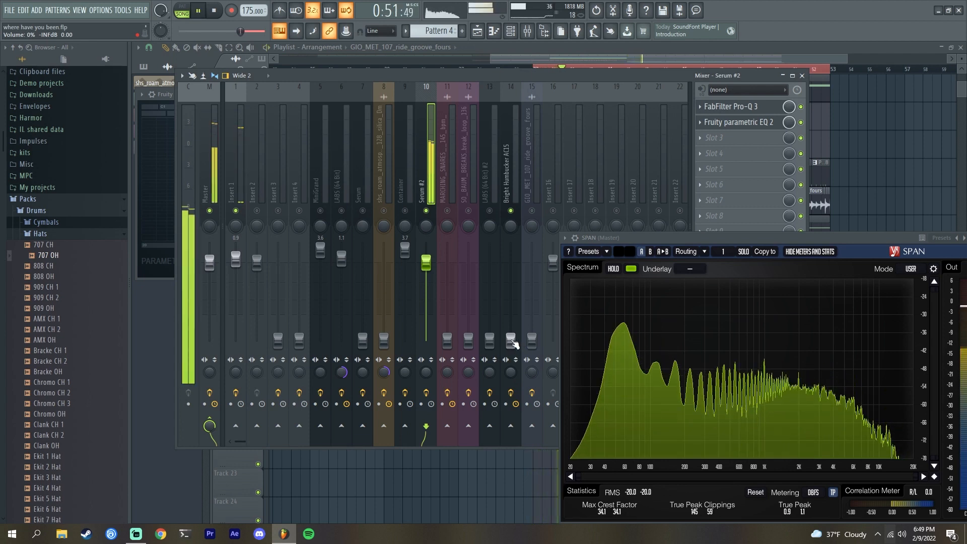
- Raise the Bright Humbucker ACES fader to about -4.9 dB while listening, then stop playback
left_click_drag(514, 341, 511, 319)
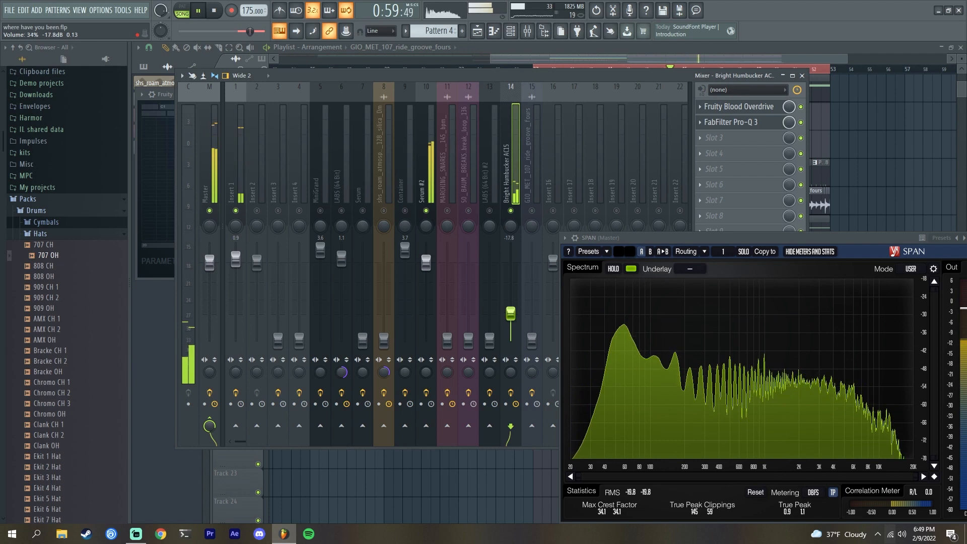
left_click_drag(510, 311, 510, 309)
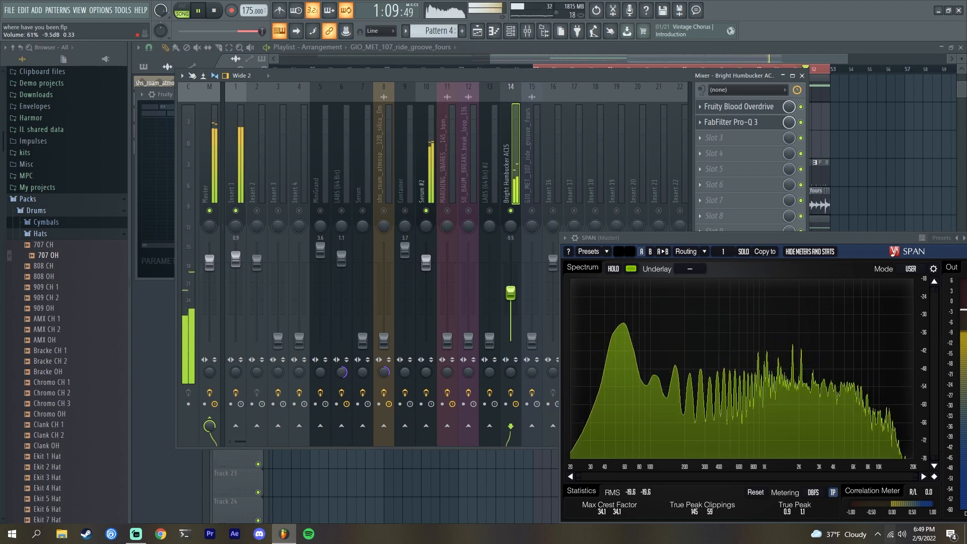
left_click_drag(511, 291, 510, 287)
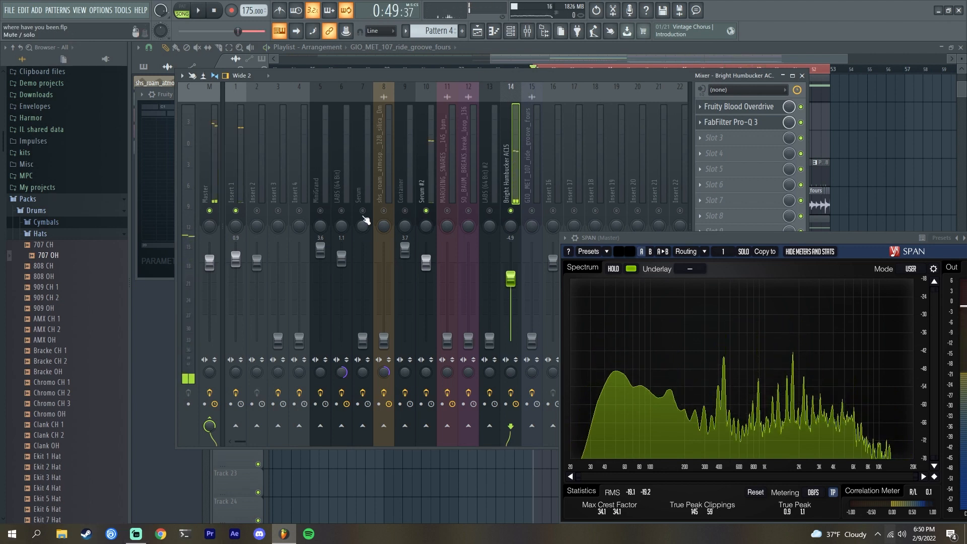
key("space")
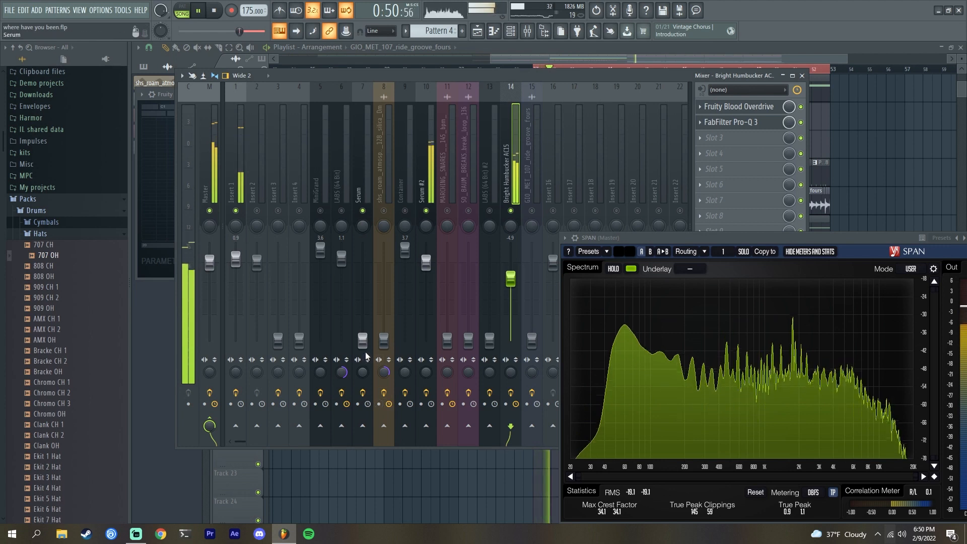
- Raise the Serum fader to about -8.5 dB while listening, then stop playback
left_click_drag(362, 338, 362, 322)
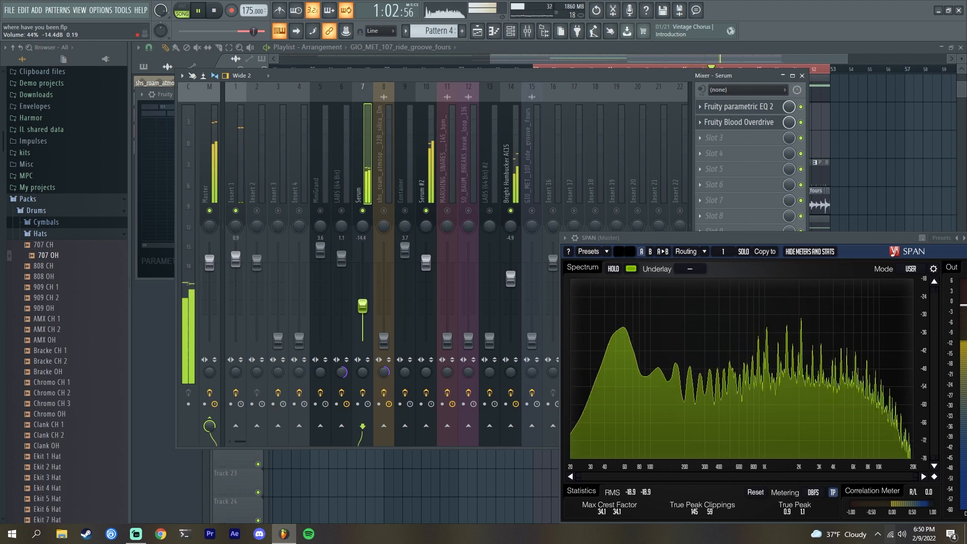
left_click_drag(362, 303, 362, 300)
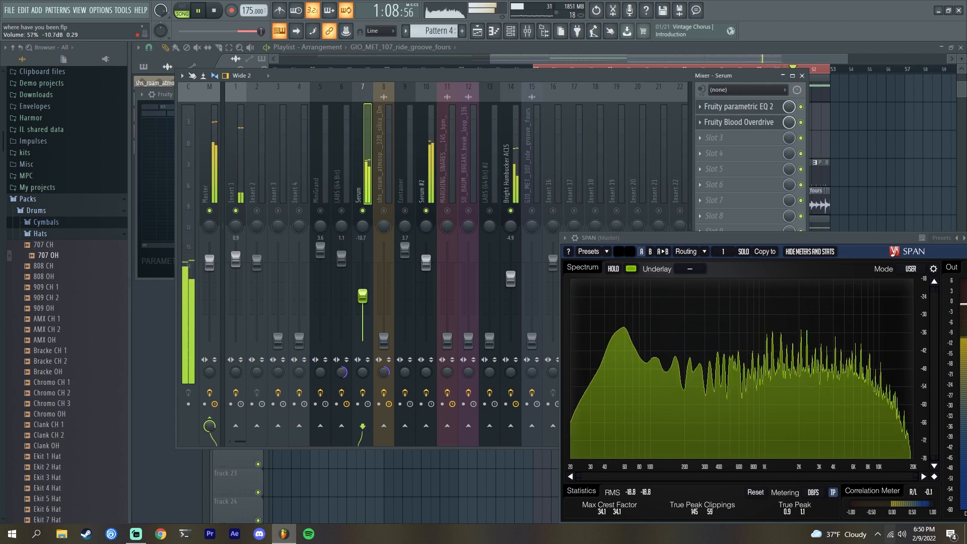
left_click_drag(363, 297, 362, 291)
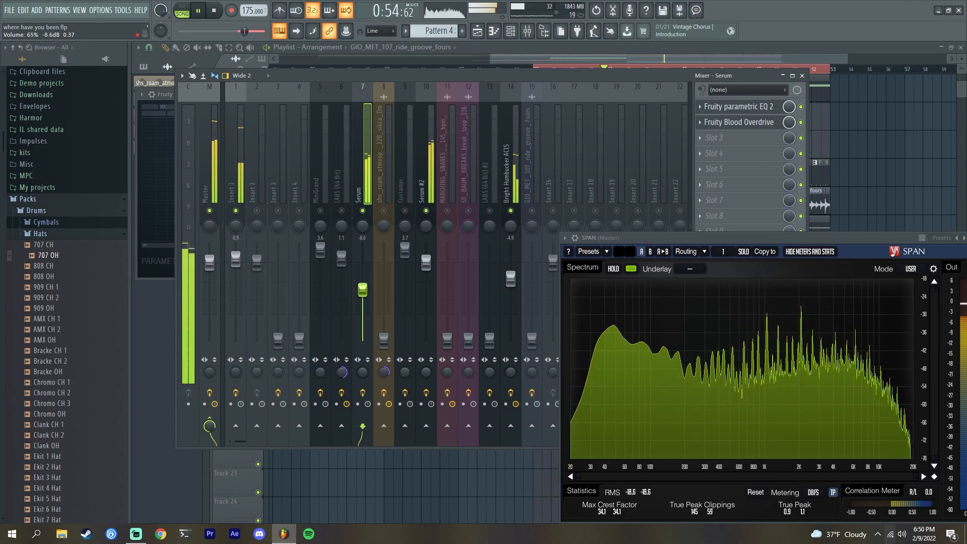
left_click_drag(363, 291, 352, 305)
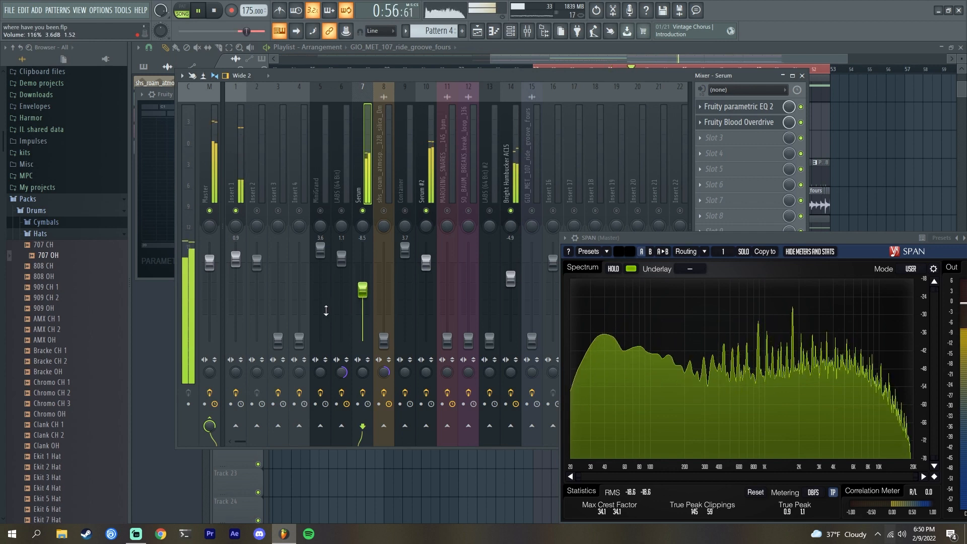
key("space")
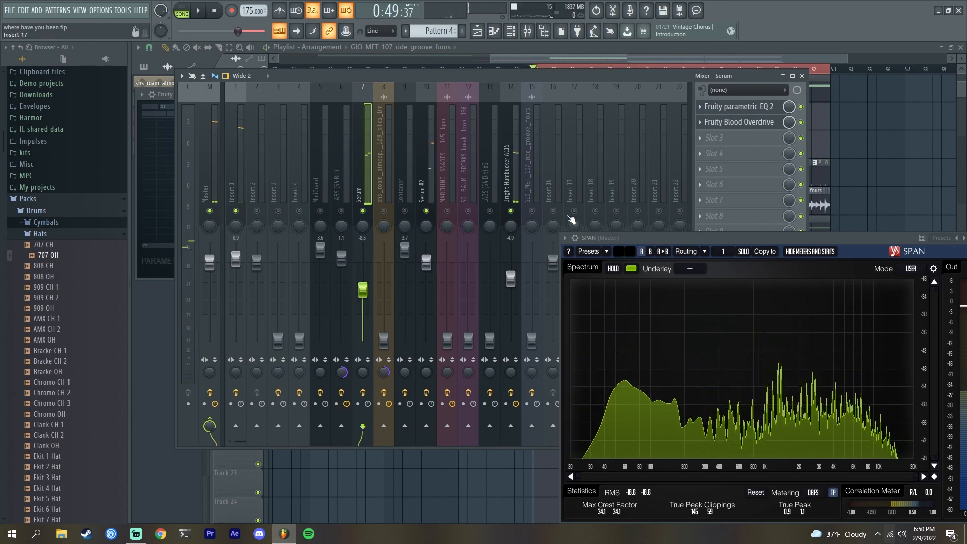
- Toggle the Container channel off and on, then raise the LABS (64 Bit) #2 fader during playback
left_click(406, 211)
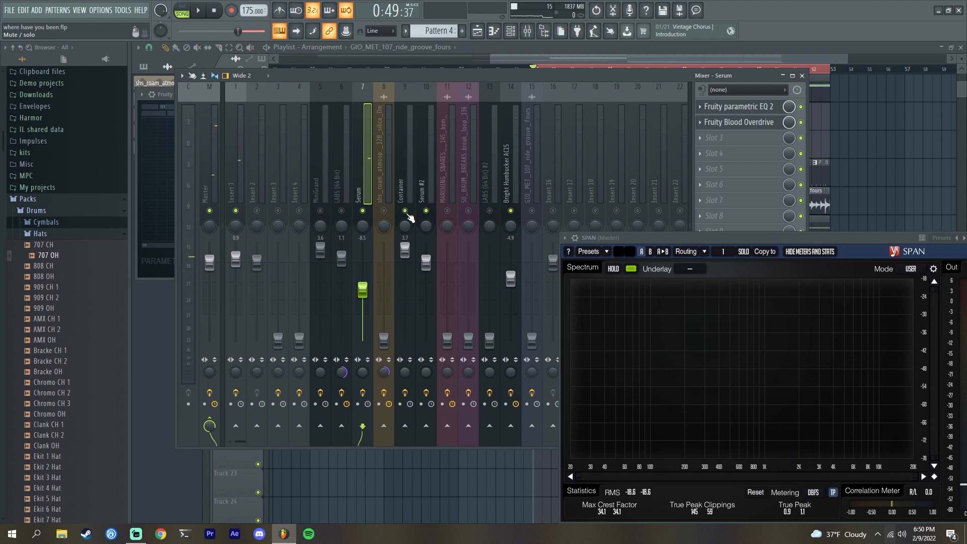
left_click(406, 212)
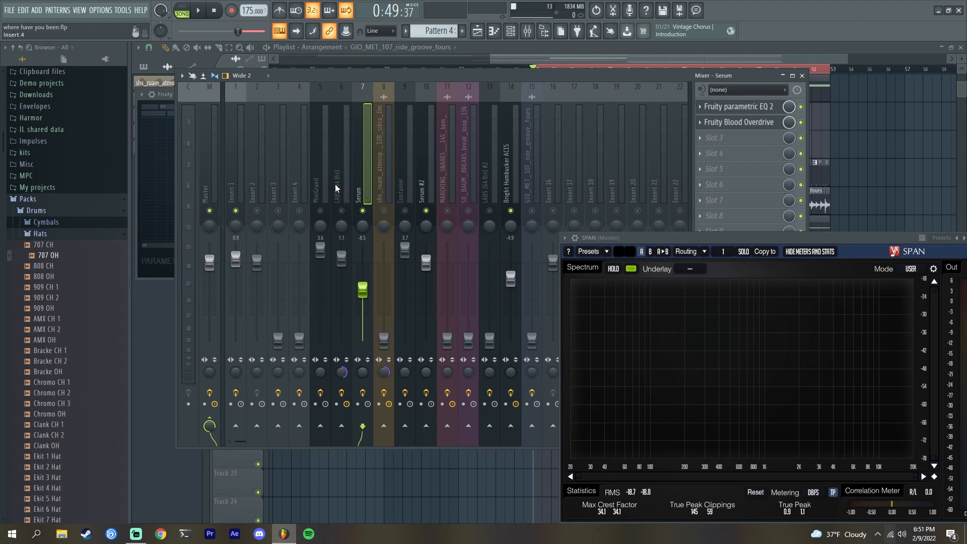
key("space")
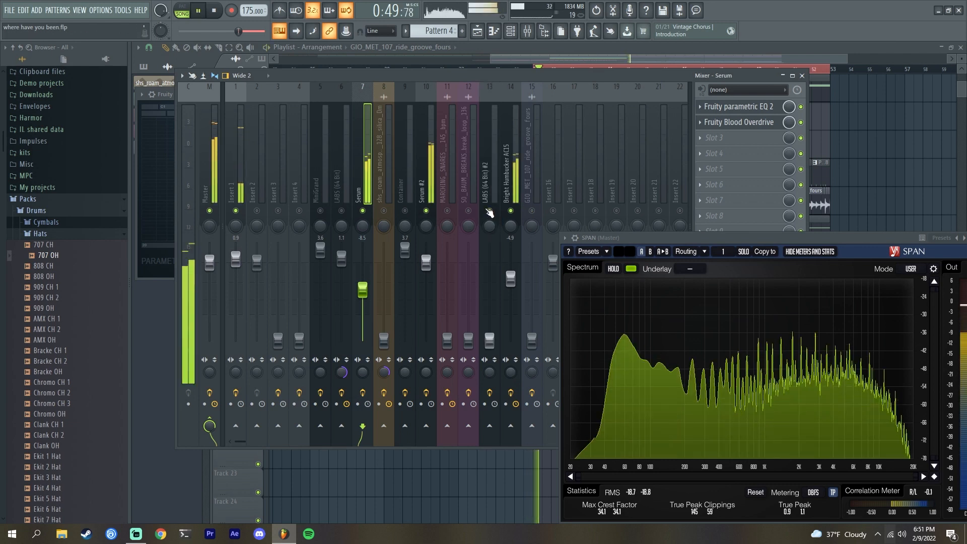
left_click_drag(489, 340, 489, 280)
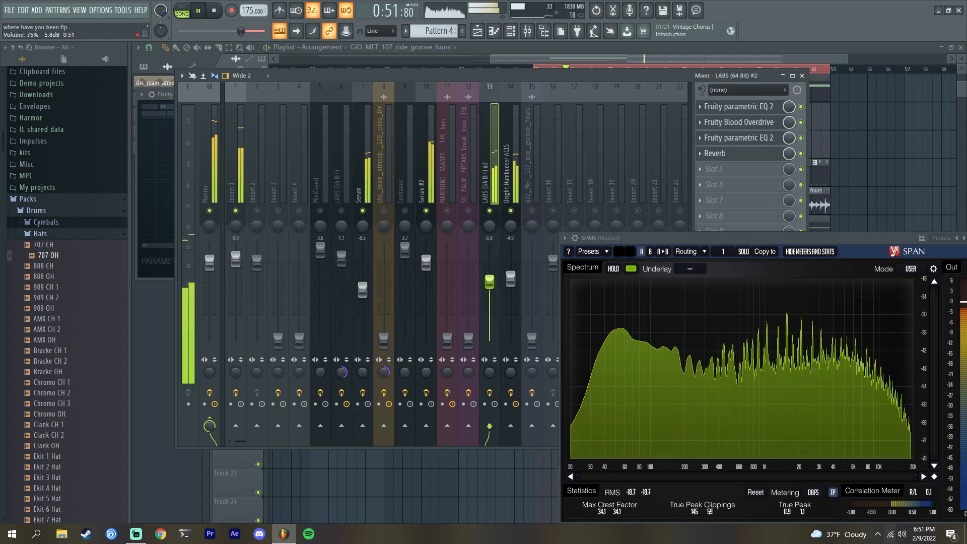
key("space")
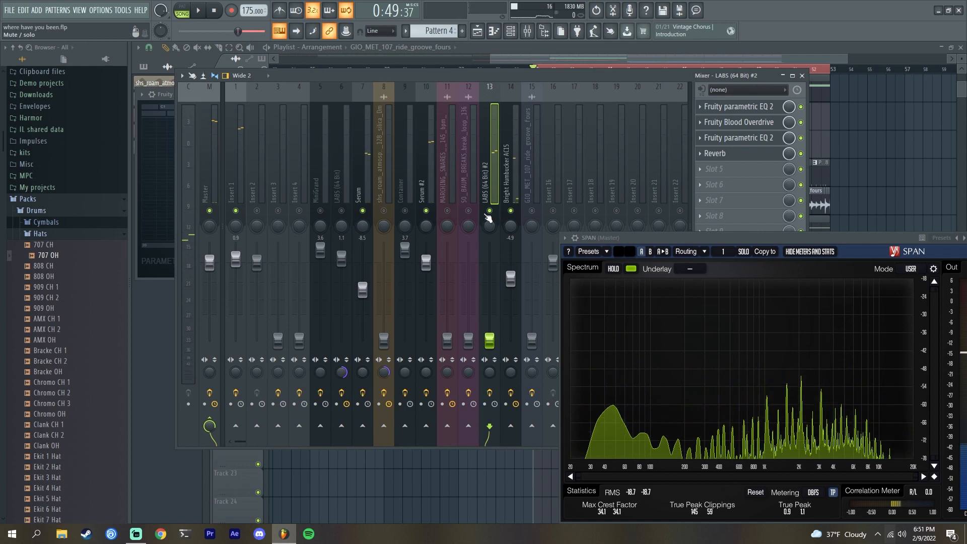
- Enable the SO_BAUM_BREAKS break loop channel, raise and lower its fader during playback, and toggle Insert 1
left_click(469, 210)
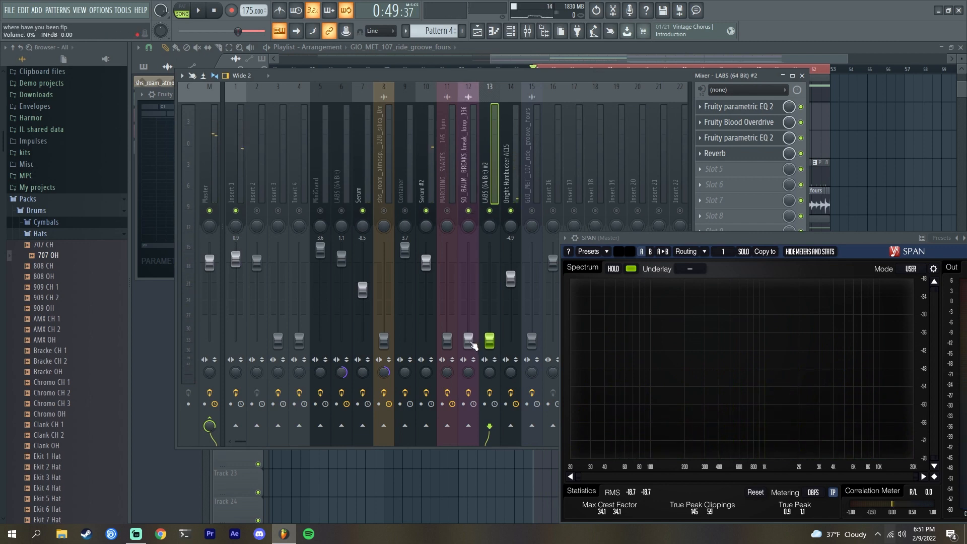
key("space")
left_click_drag(469, 338, 468, 300)
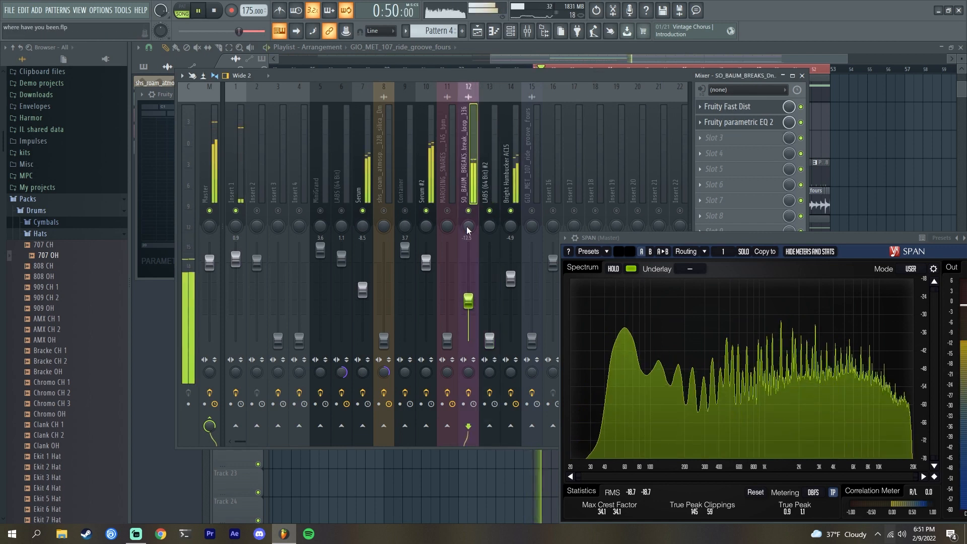
key("space")
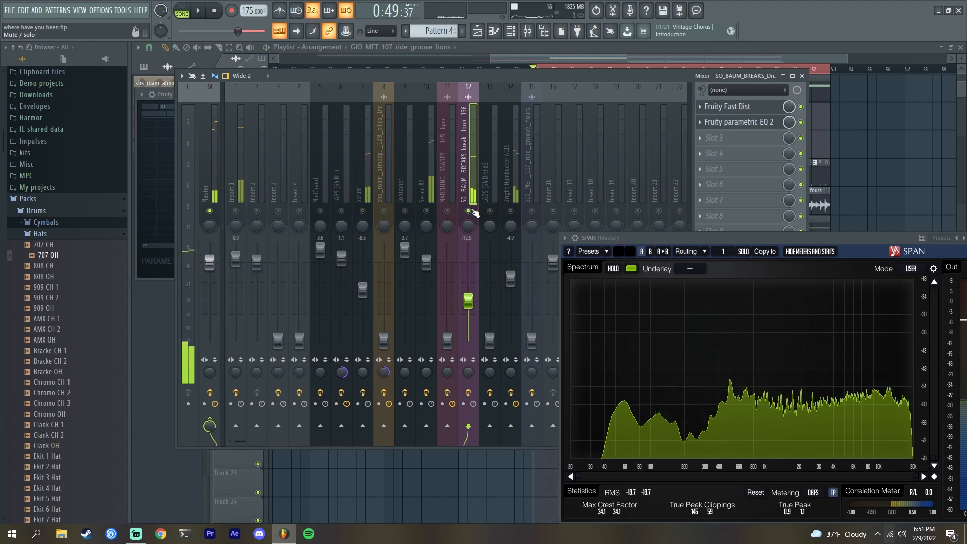
left_click_drag(468, 300, 461, 316)
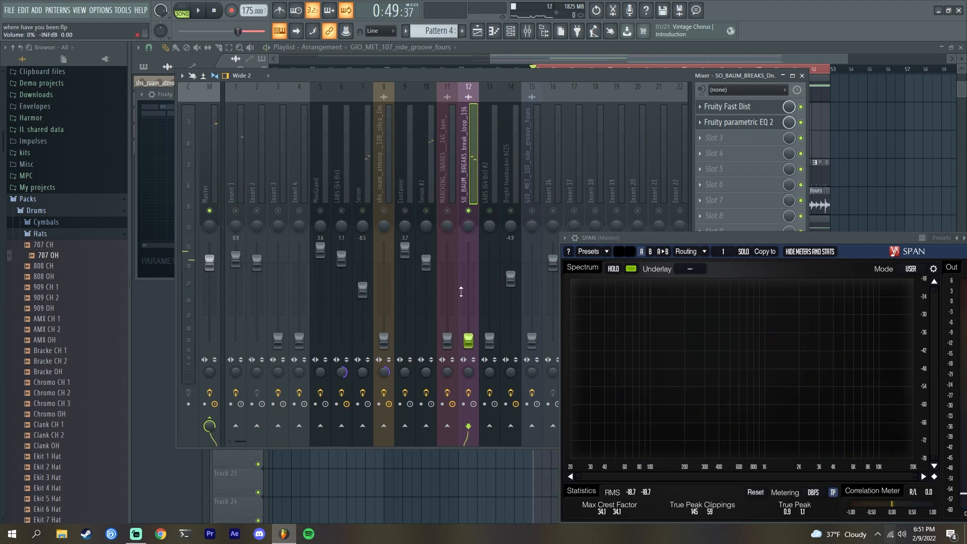
left_click(235, 210)
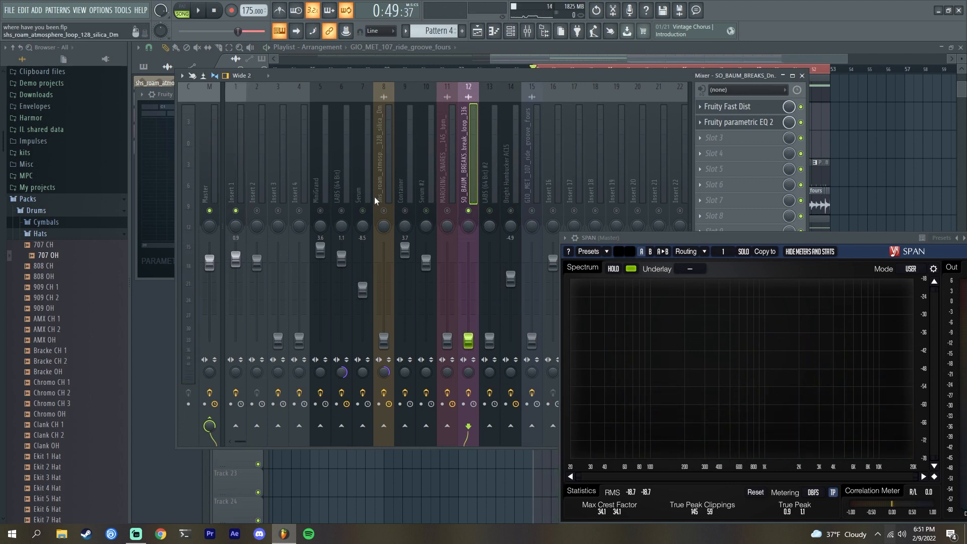
- Enable the Serum, Bright Humbucker ACES and GIO_MET_107_ride_groove_fours mixer channels and audition playback
left_click(426, 211)
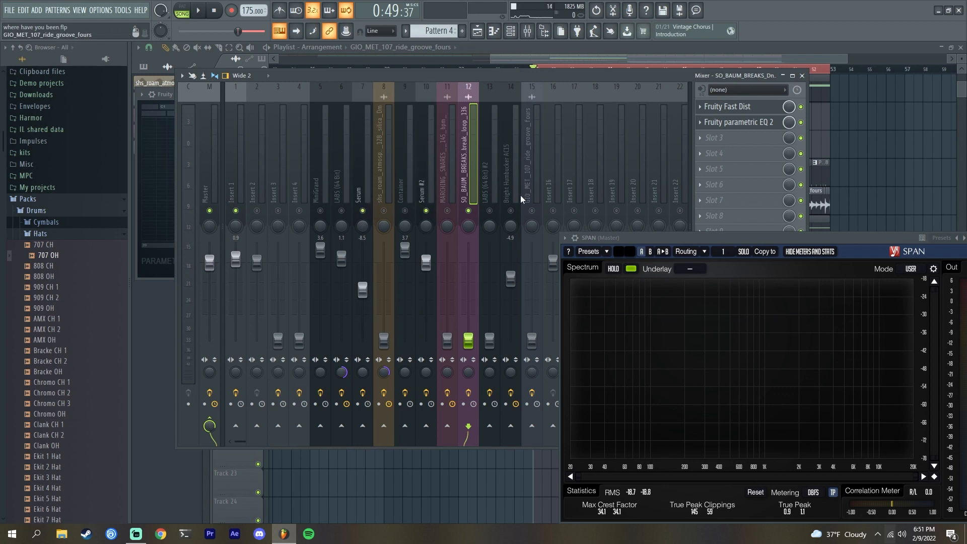
left_click(511, 211)
key("space")
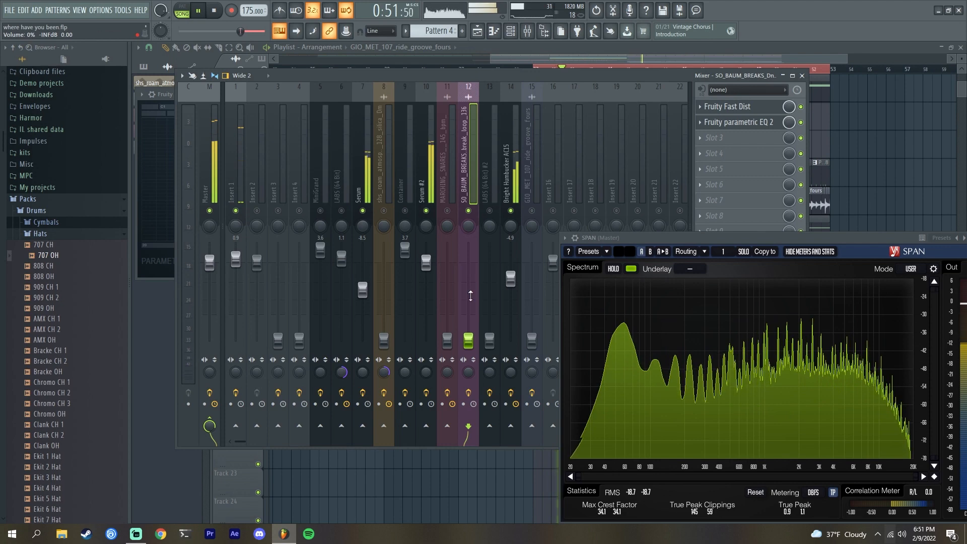
left_click(532, 211)
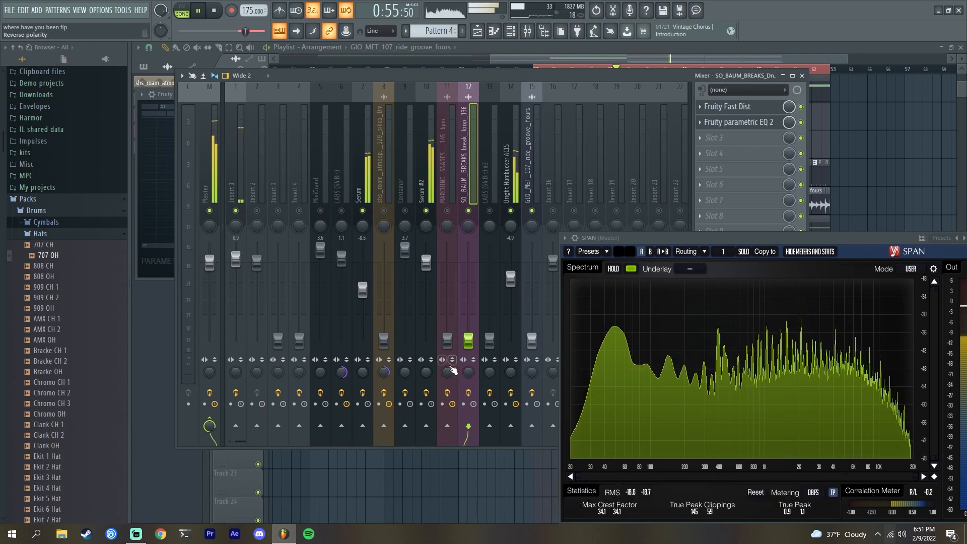
key("space")
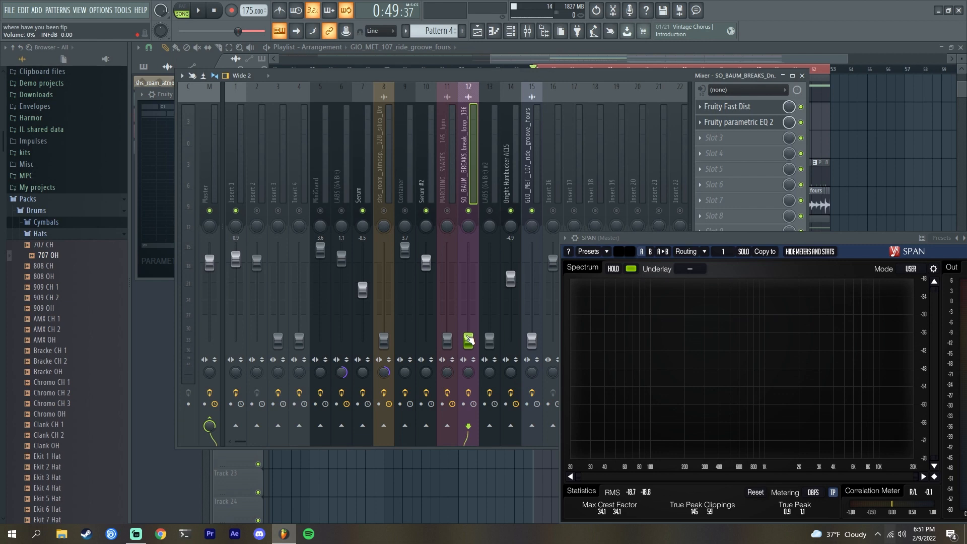
- During playback, raise the SO_BAUM_BREAKS fader to about -3.6 dB and the GIO_MET ride groove fader to about -5.6 dB
key("space")
left_click_drag(468, 341, 468, 275)
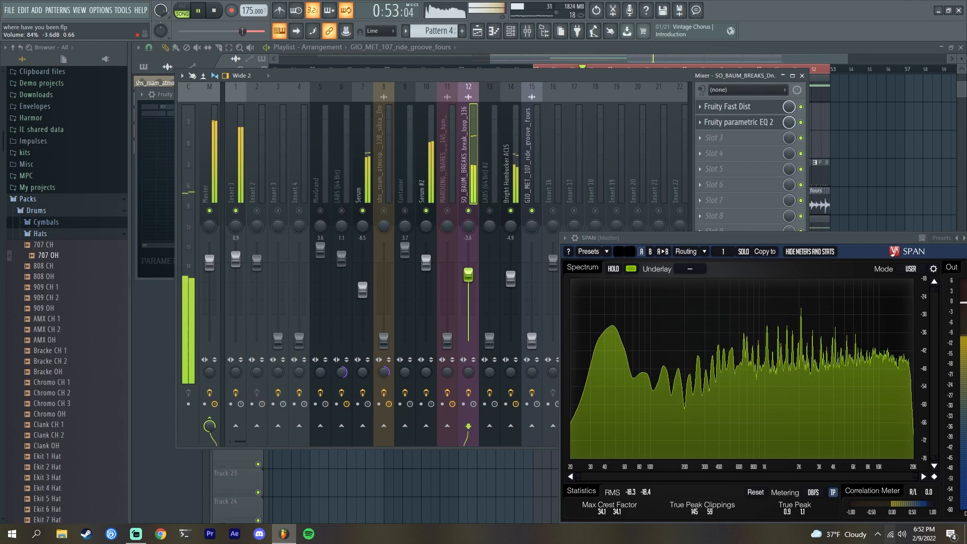
left_click_drag(531, 344, 531, 281)
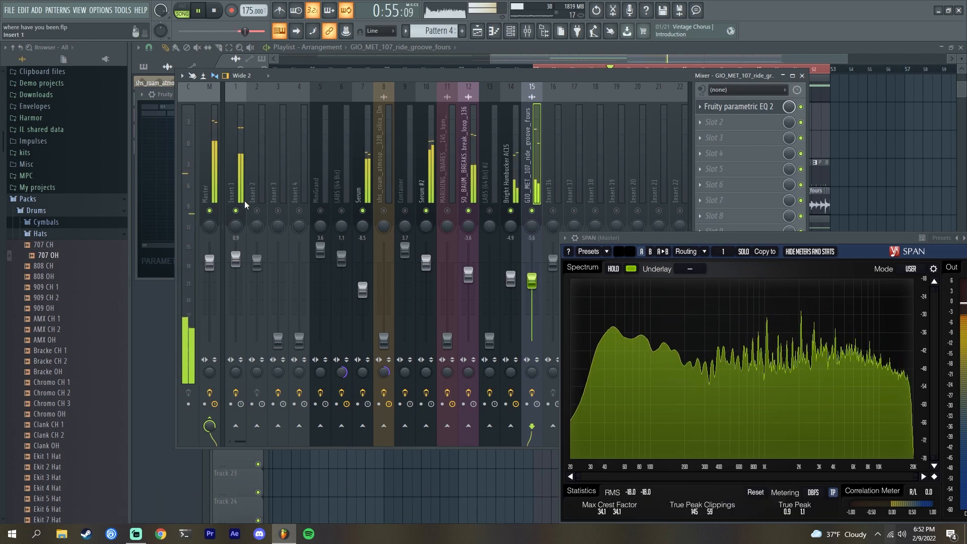
- Enable the Insert 3 and Insert 4 channels and raise the Insert 4 fader to about -6.3 dB
left_click(279, 211)
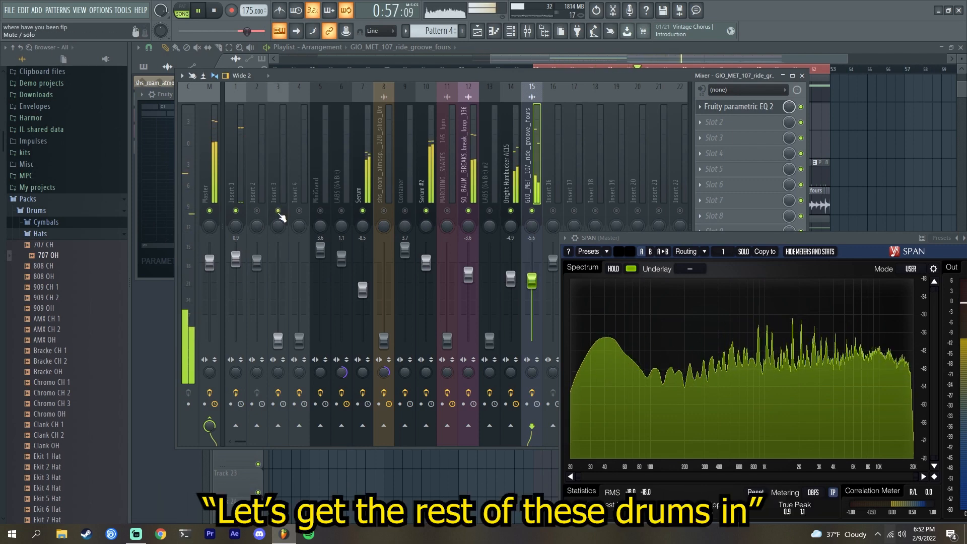
left_click(297, 211)
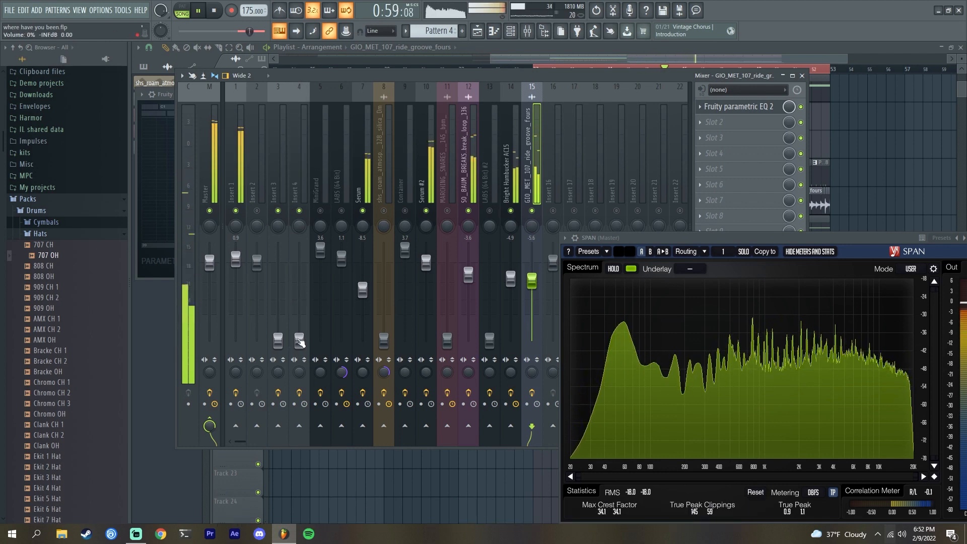
left_click(299, 340)
left_click_drag(300, 340, 300, 284)
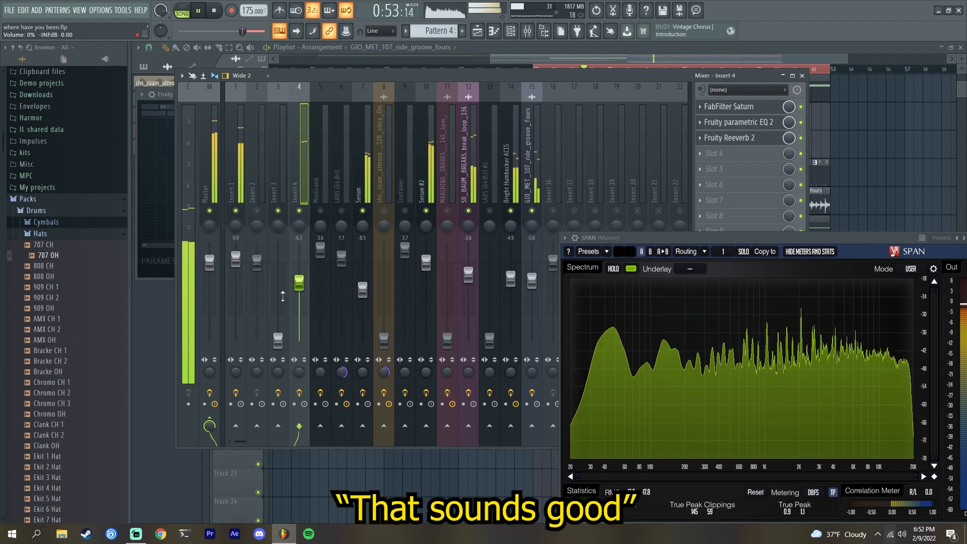
- Raise the Insert 3 fader to about -5.5 dB, then stop playback
left_click_drag(278, 341, 278, 326)
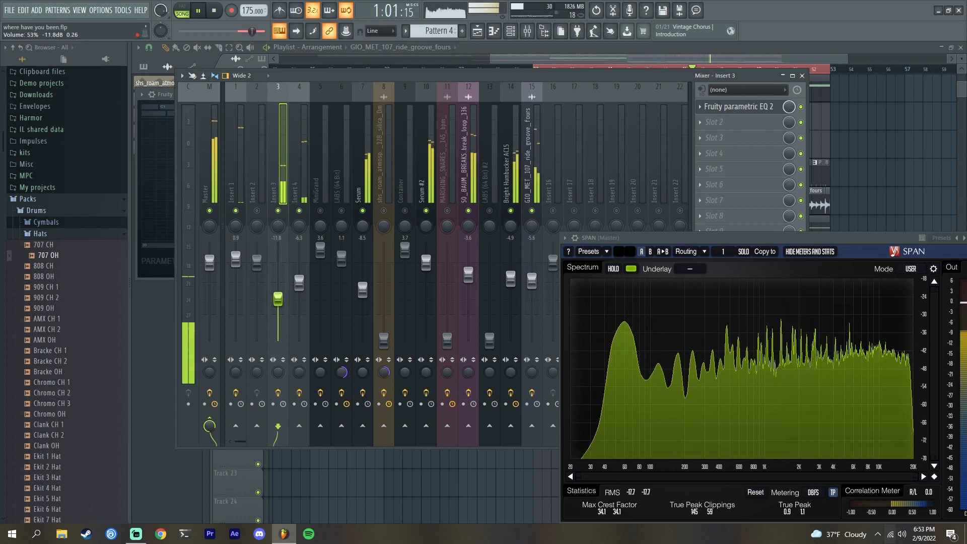
left_click_drag(277, 299, 278, 281)
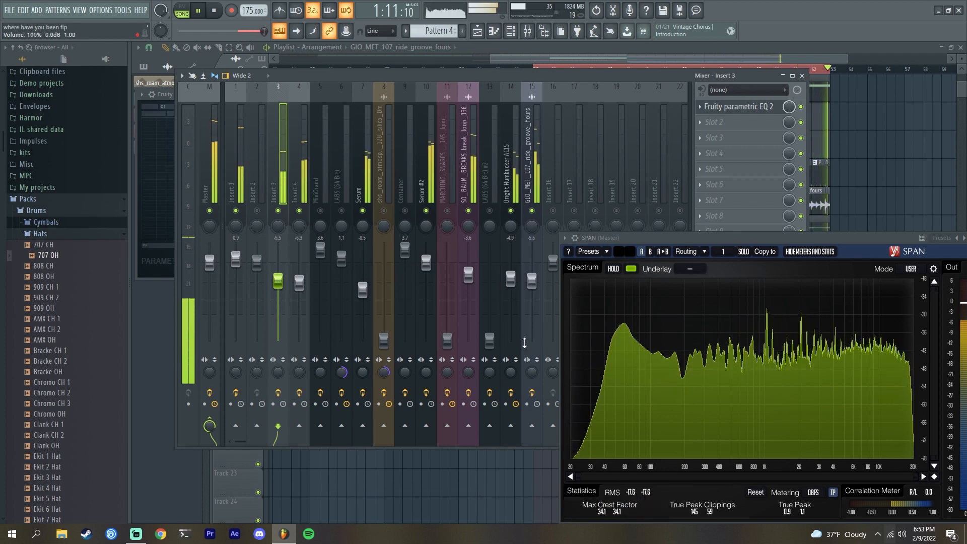
key("space")
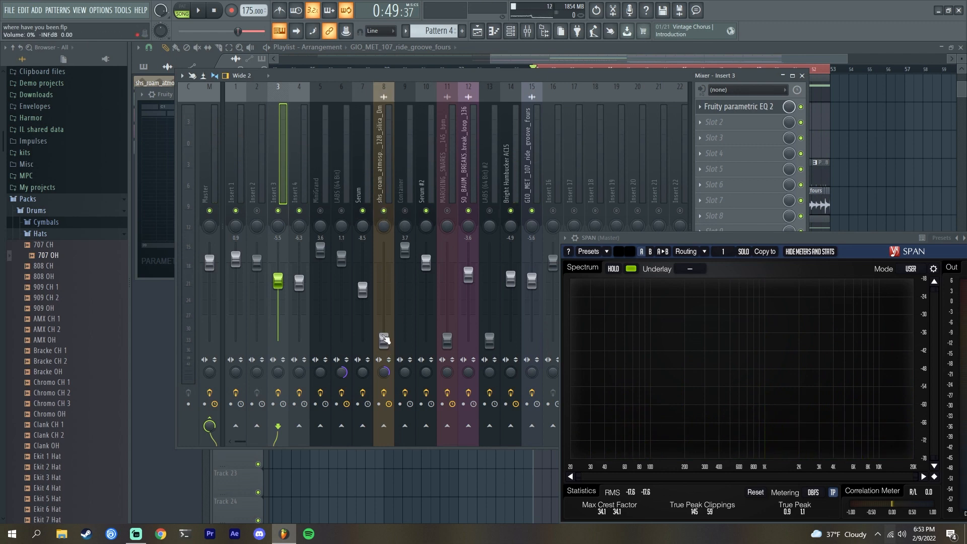
- Raise the shs_roam_atmosphere channel fader to about -5.9 dB while listening
key("space")
left_click_drag(384, 340, 384, 321)
key("space")
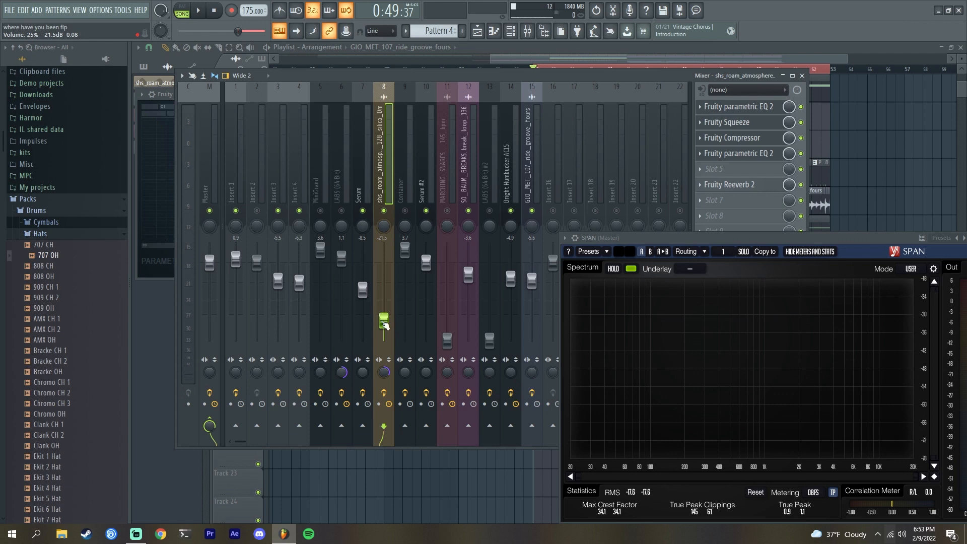
key("space")
left_click_drag(384, 324, 384, 282)
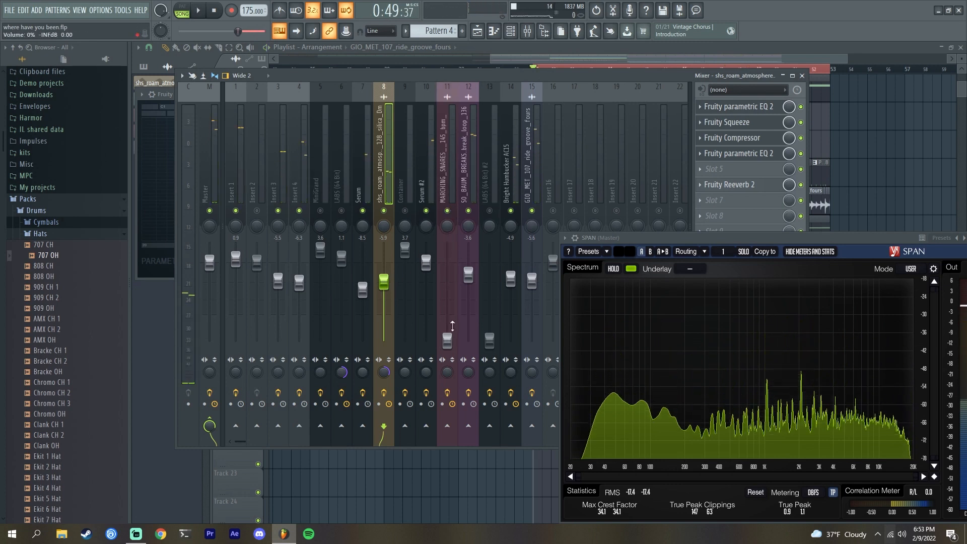
- Raise the MARCHING_SNARES fader to about -16.3 dB and audition playback
left_click_drag(447, 340, 447, 330)
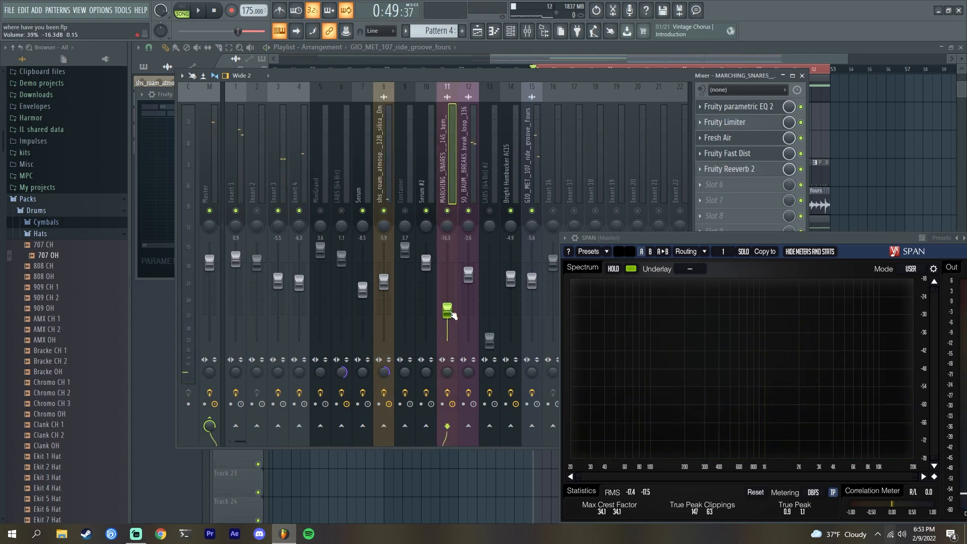
key("space")
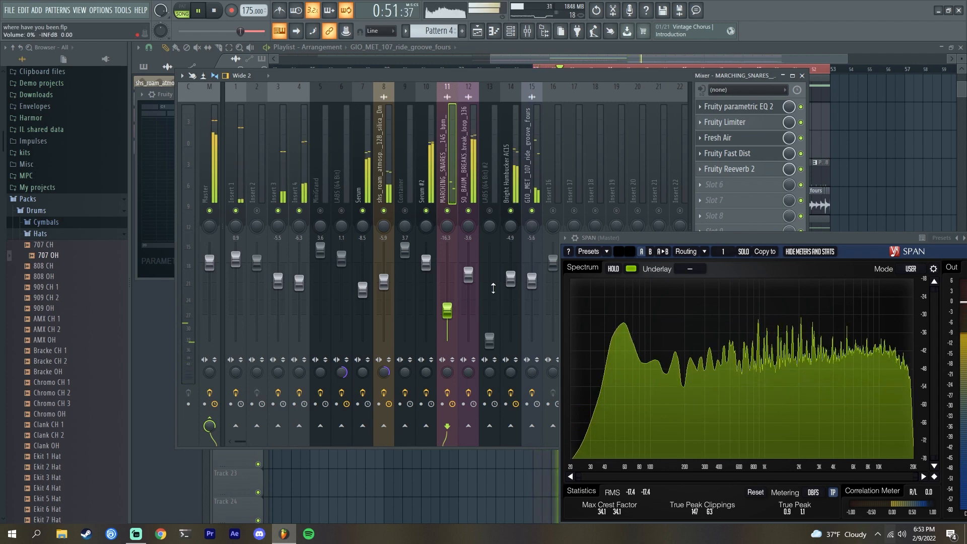
key("space")
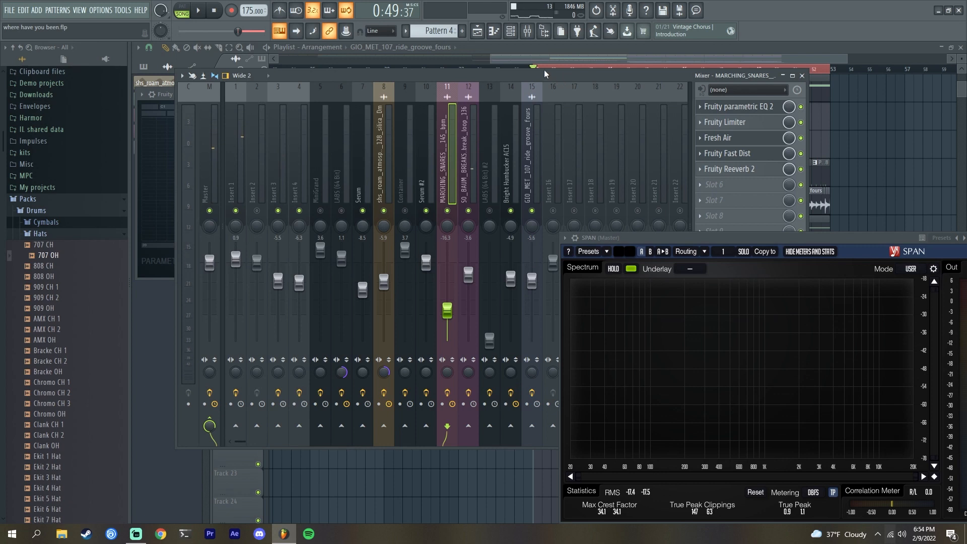
- Enable the LABS (64 Bit) #2 channel and raise its fader to about -10.9 dB during playback
left_click_drag(544, 74, 497, 108)
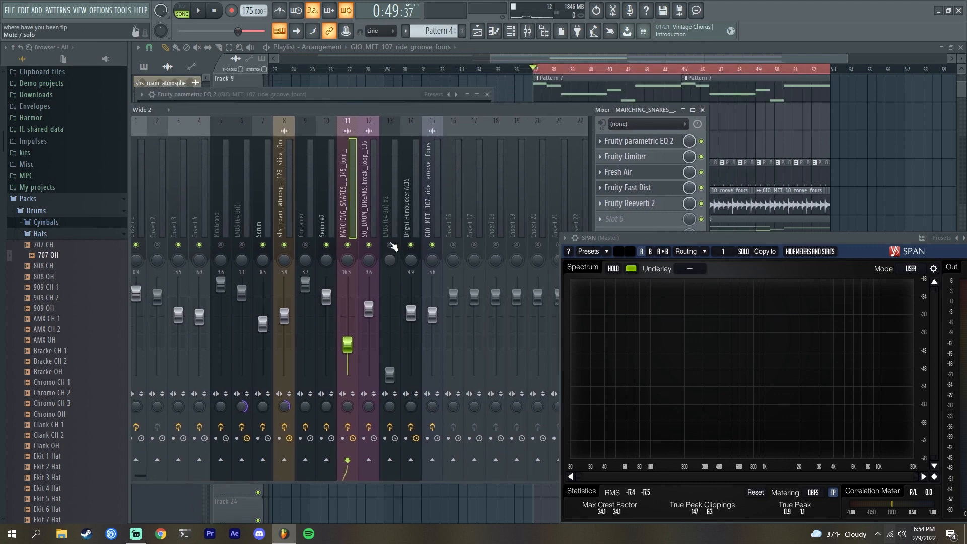
left_click(387, 214)
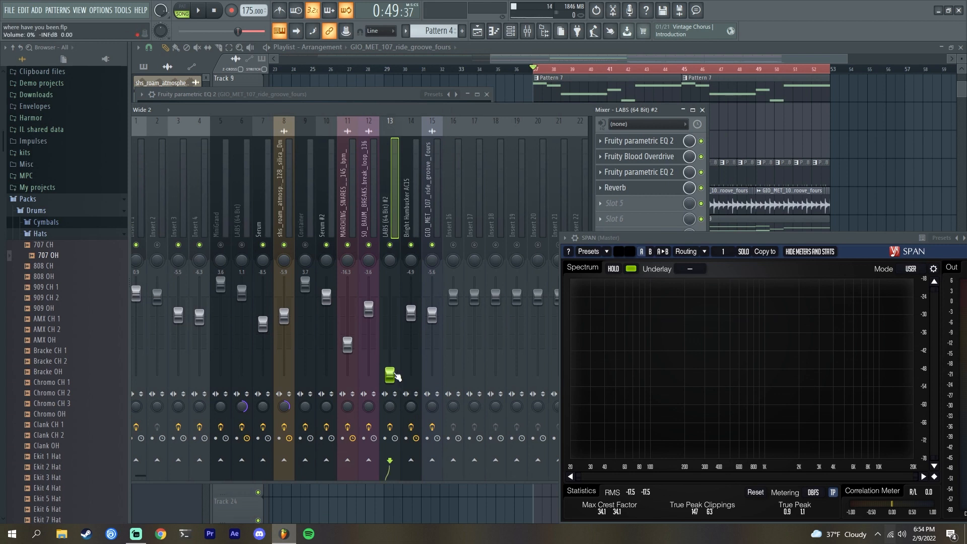
key("space")
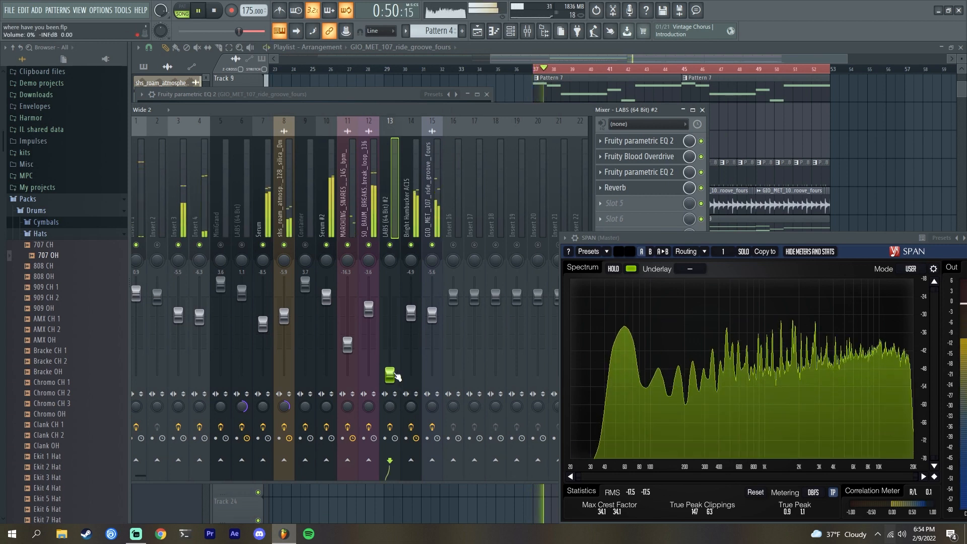
left_click_drag(392, 374, 391, 364)
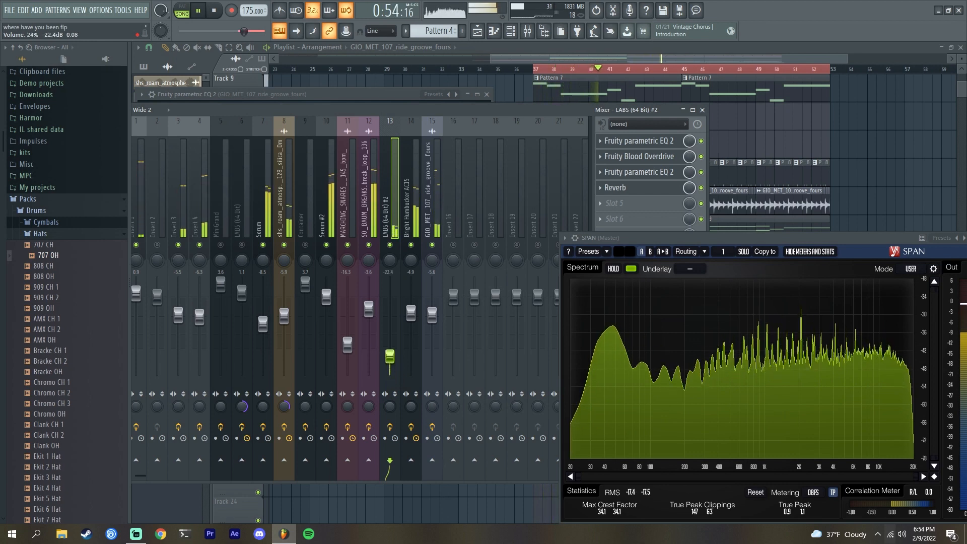
left_click_drag(389, 354, 389, 331)
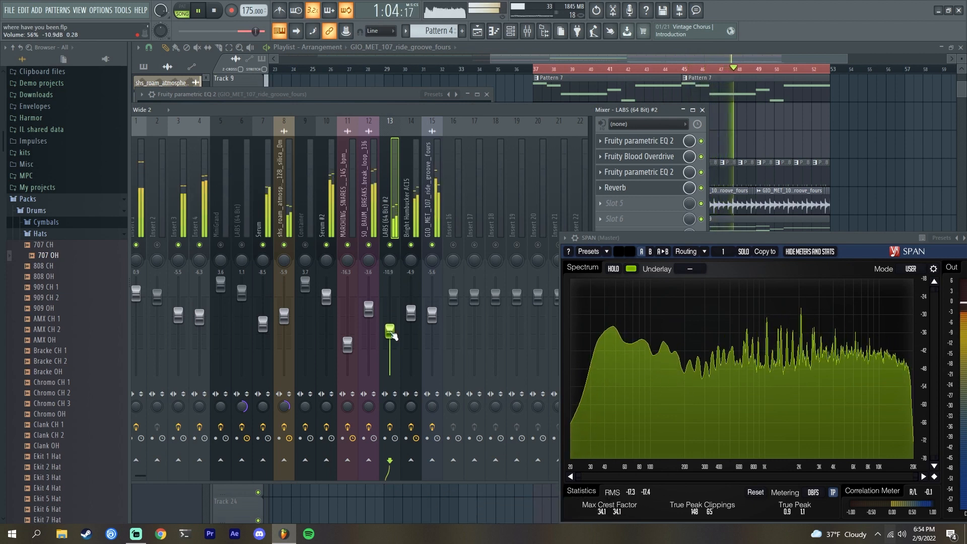
key("space")
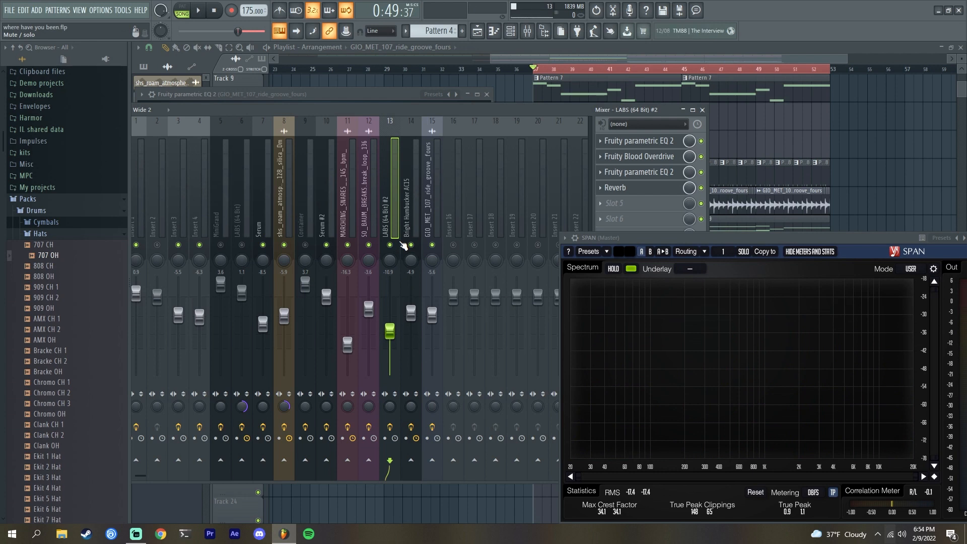
- Set the song position to bar 29 in the playlist and start playback
right_click(403, 245)
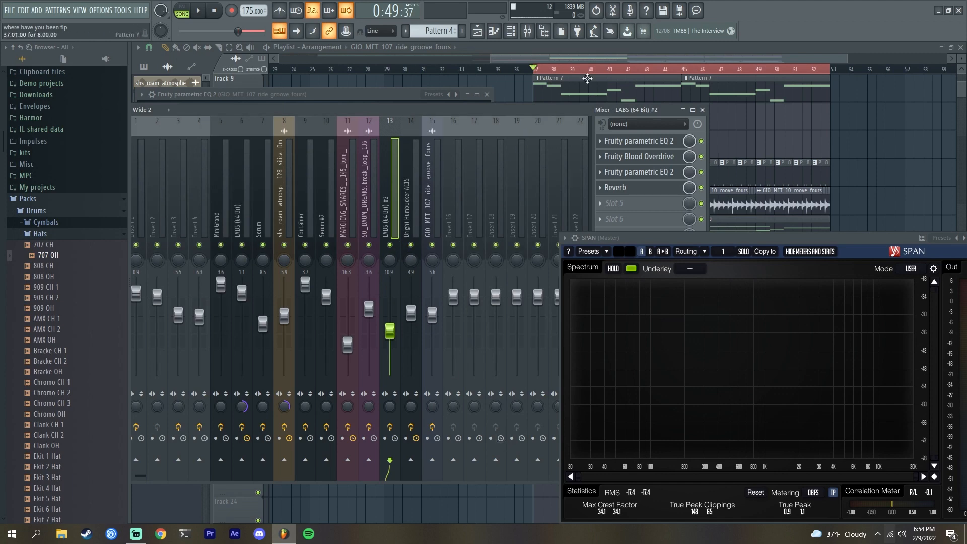
left_click(557, 61)
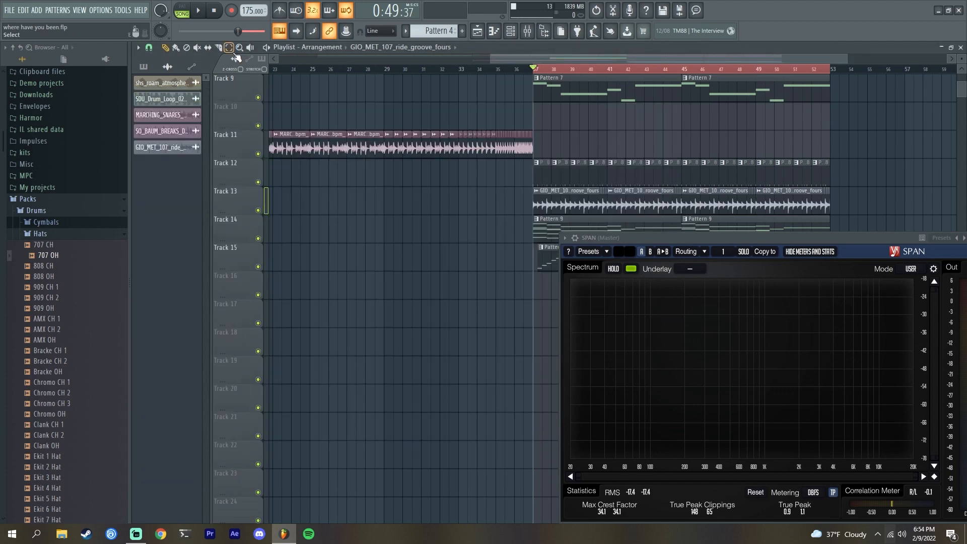
left_click(359, 76)
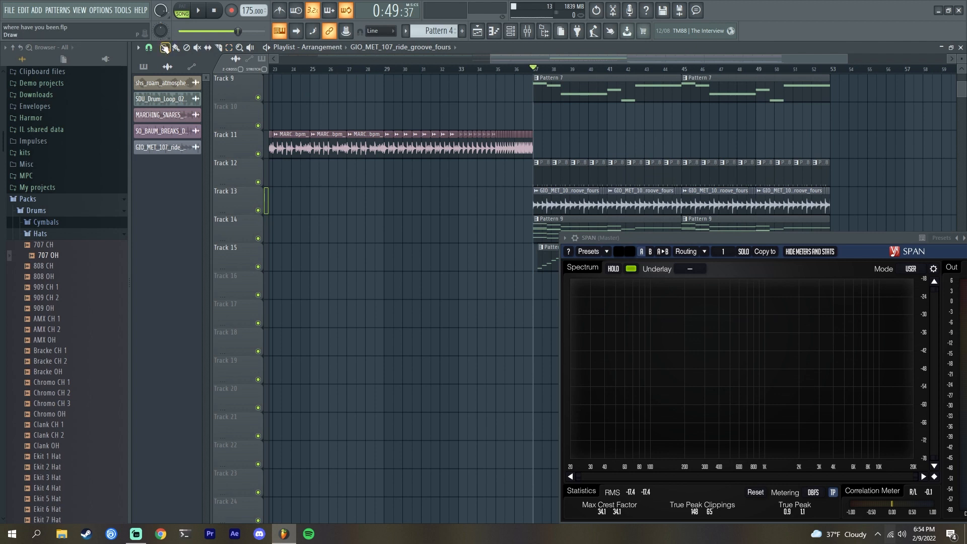
scroll(361, 372, "up", 8)
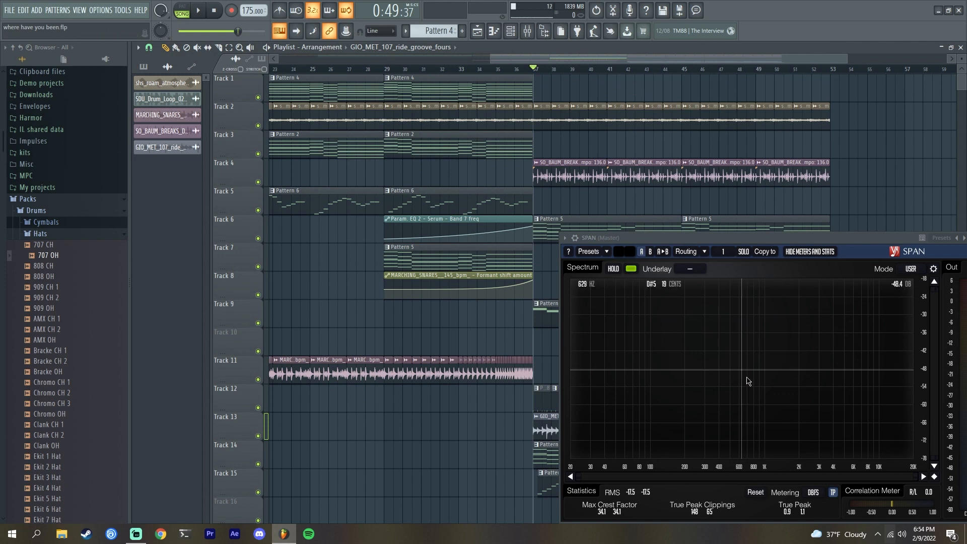
left_click(390, 72)
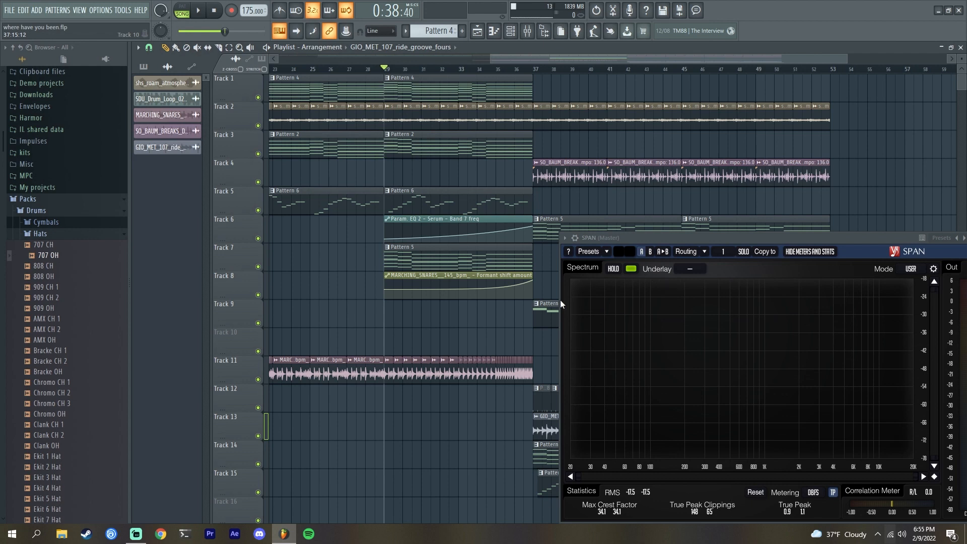
left_click_drag(680, 237, 672, 348)
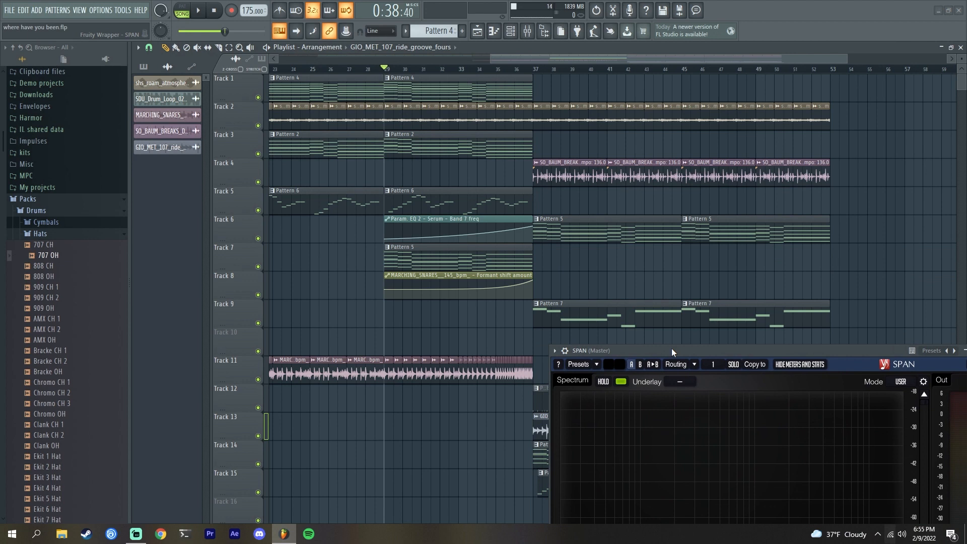
key("space")
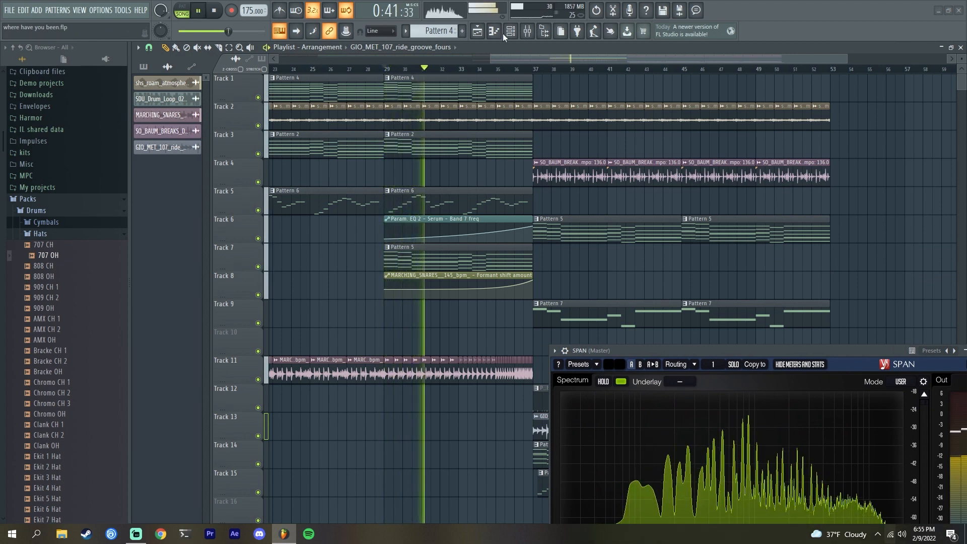
- Raise the MARCHING_SNARES fader to about -4.9 dB during playback
left_click(518, 29)
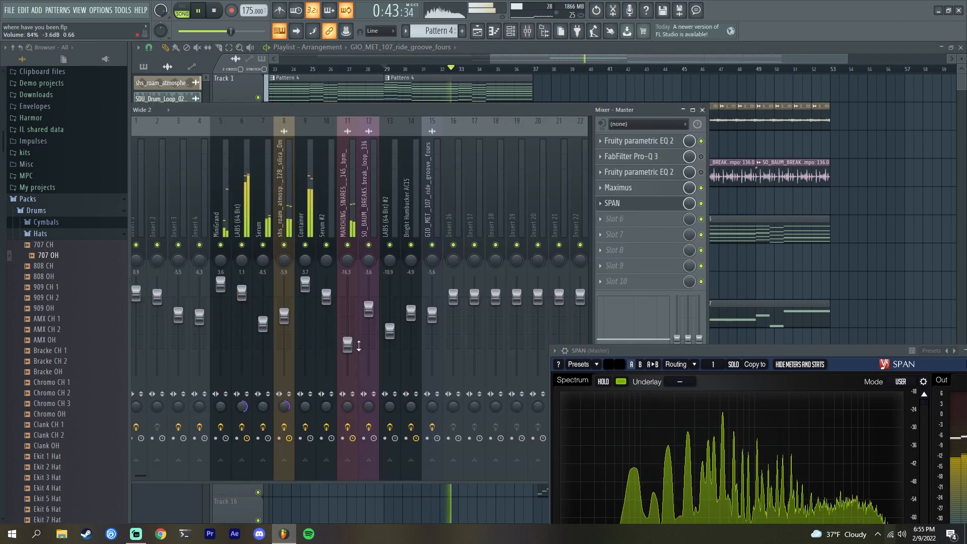
left_click_drag(347, 342, 347, 313)
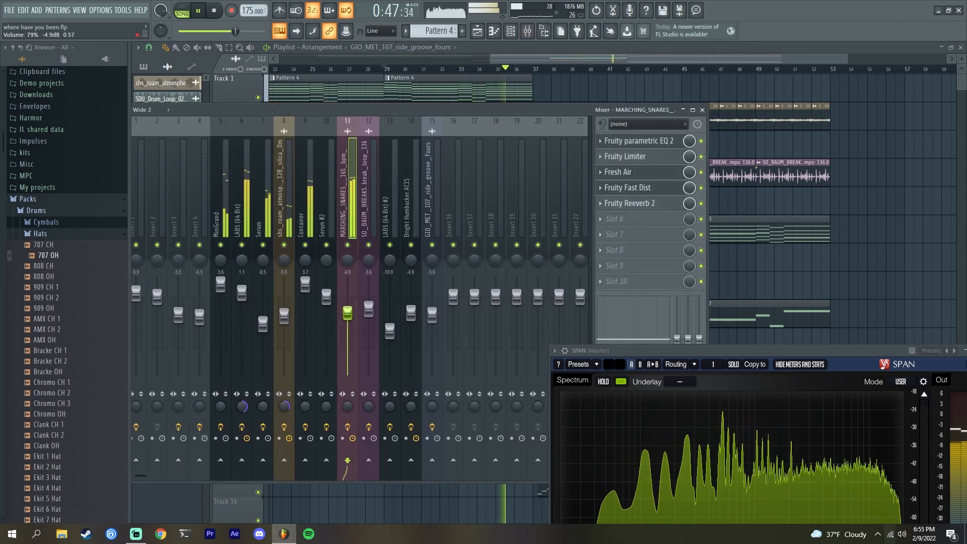
left_click(606, 62)
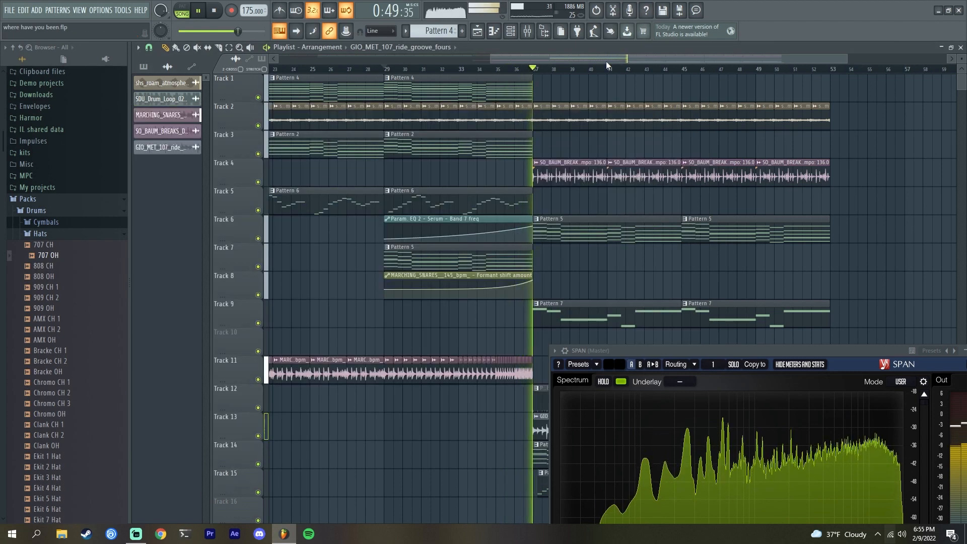